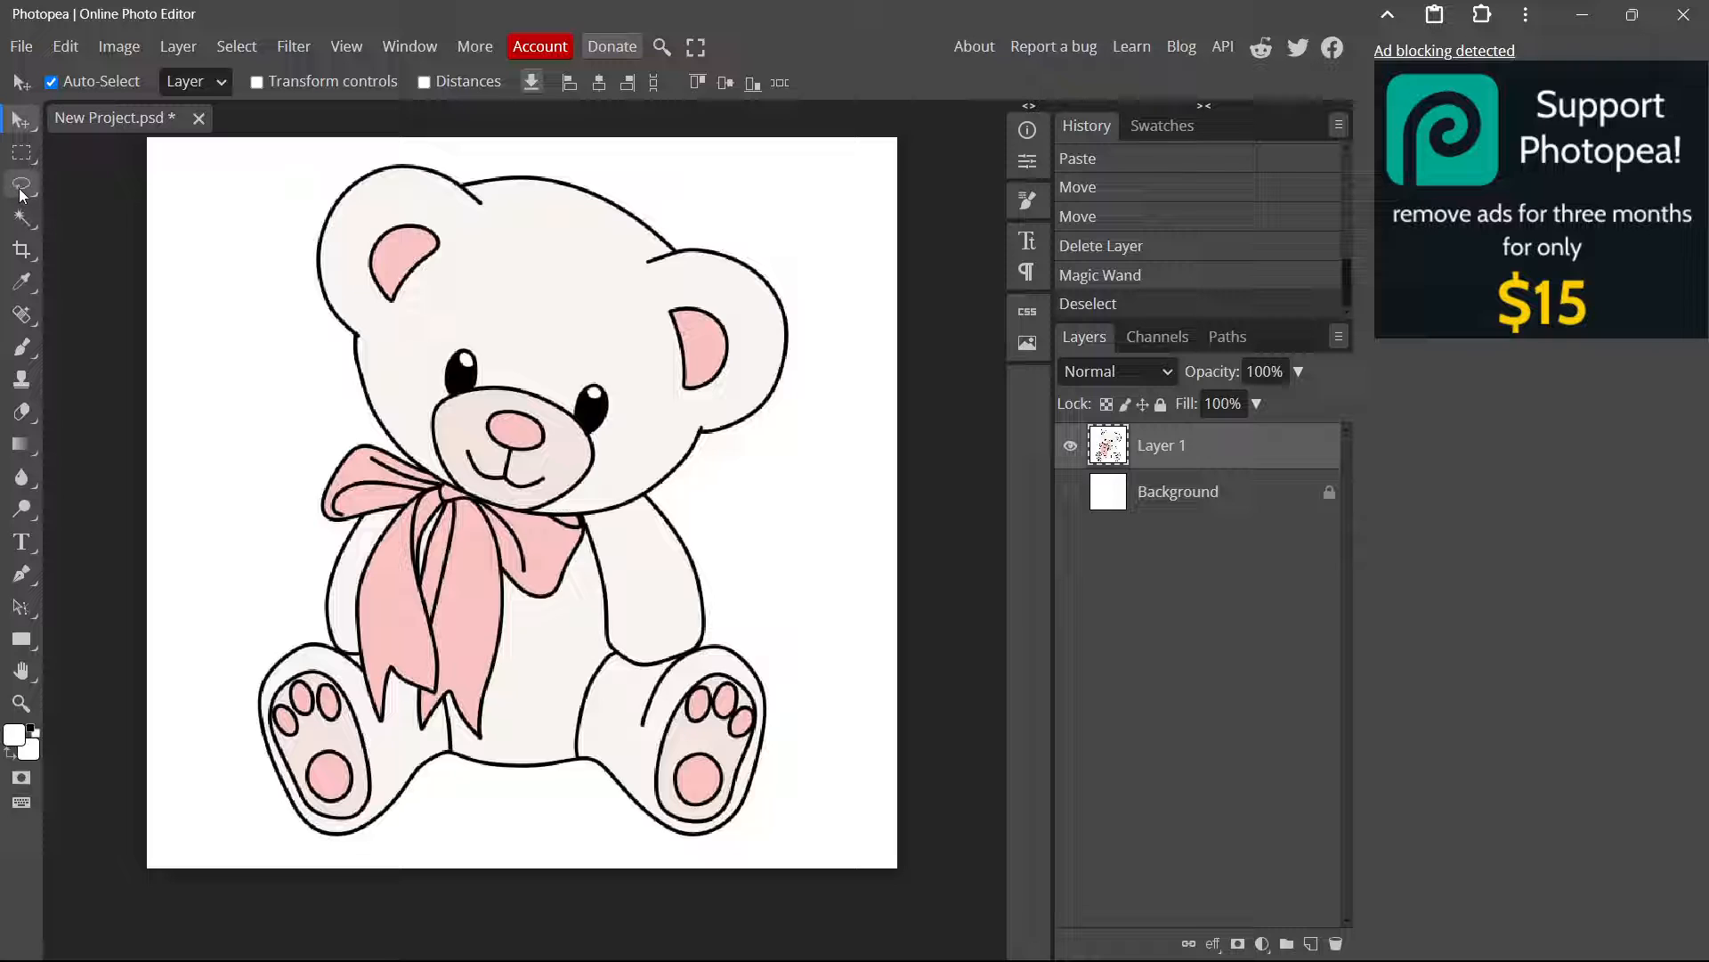
Make a freehand Lasso selection around the bear's right-hand ear, the adjoining side of its head and its upper arm
left_click(19, 186)
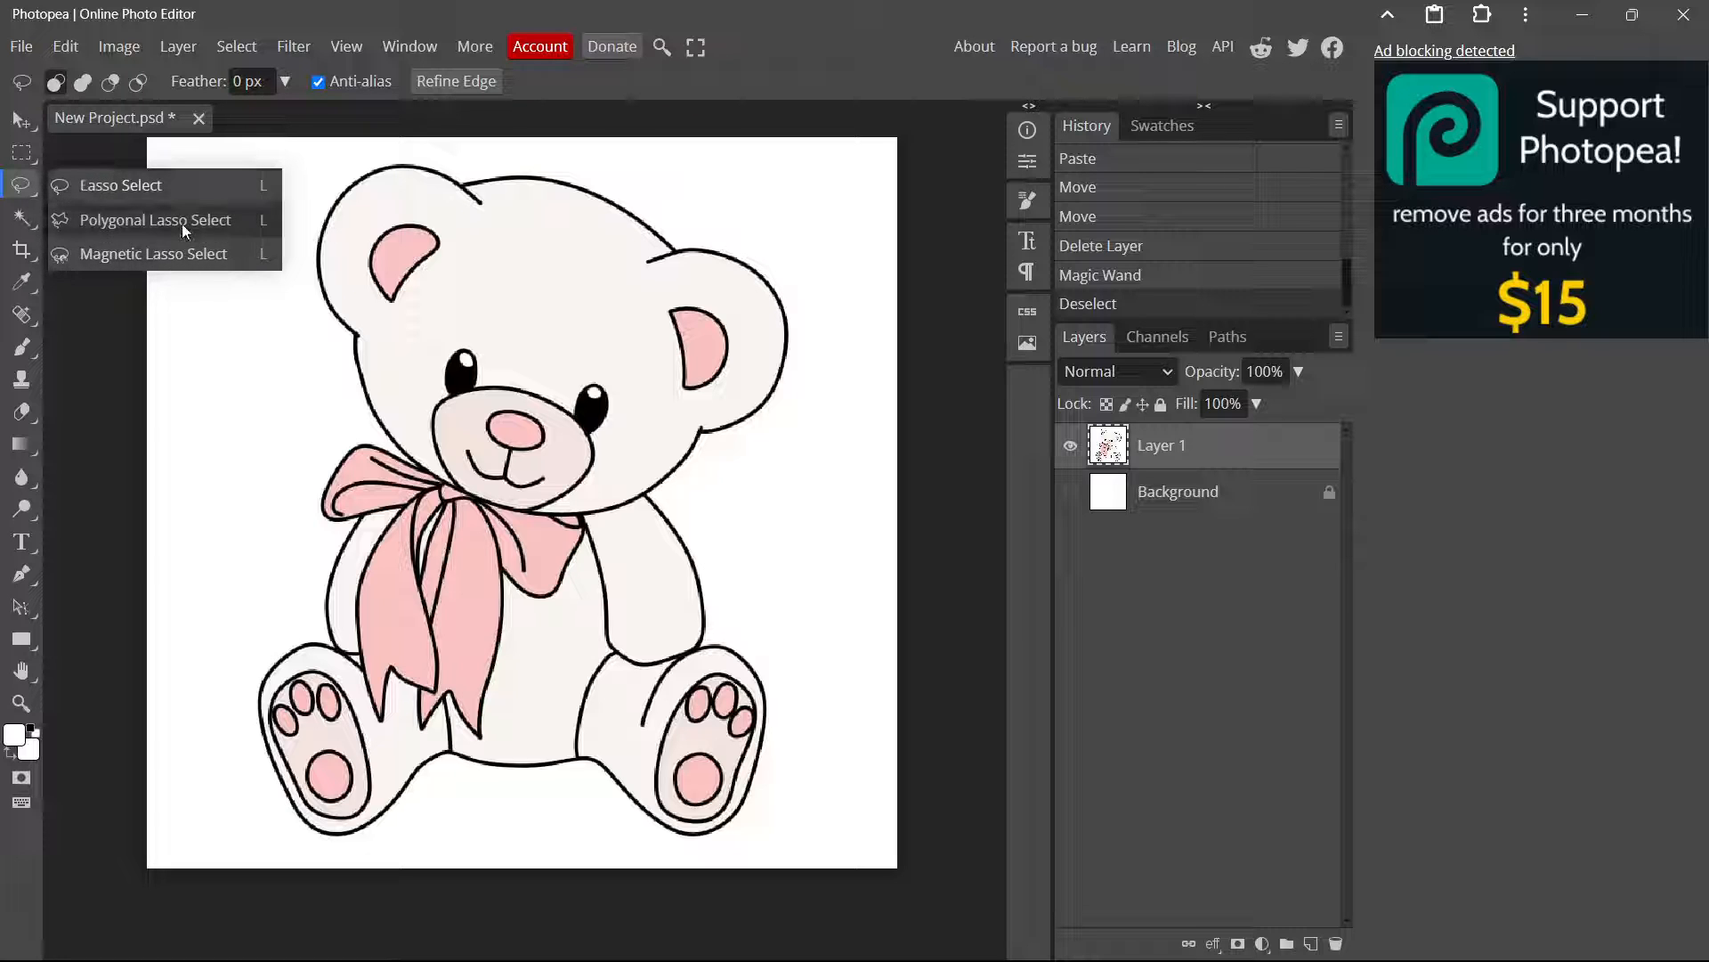
left_click(137, 190)
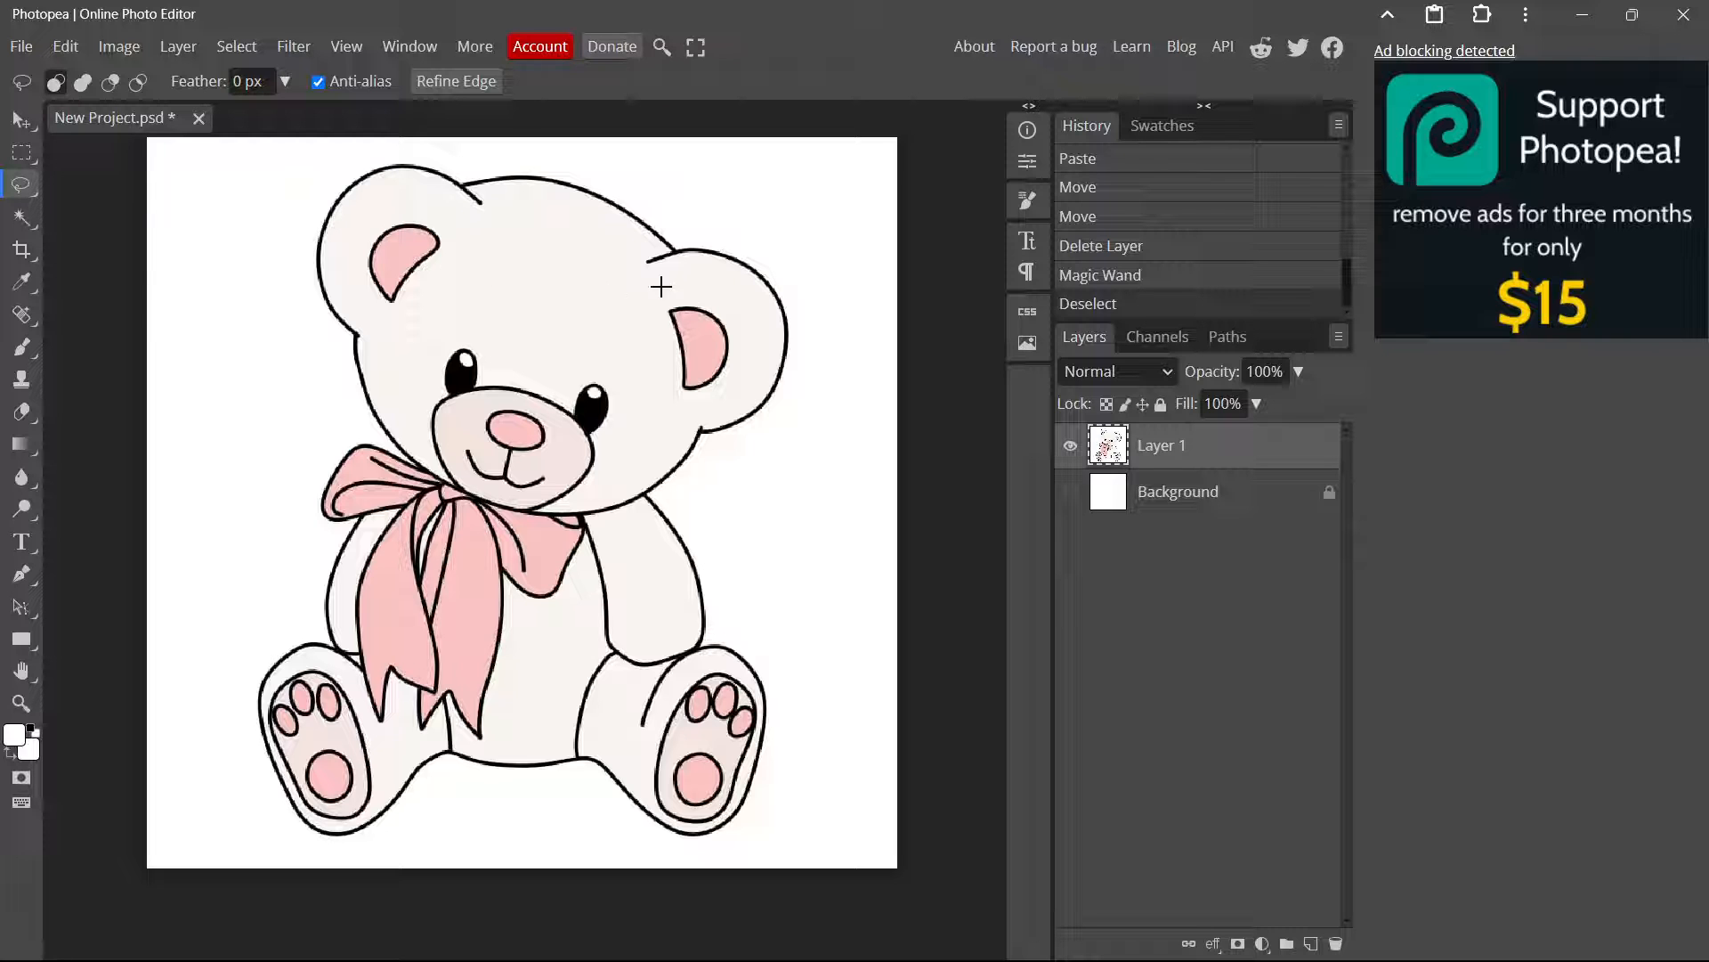
scroll(661, 285, "up", 2)
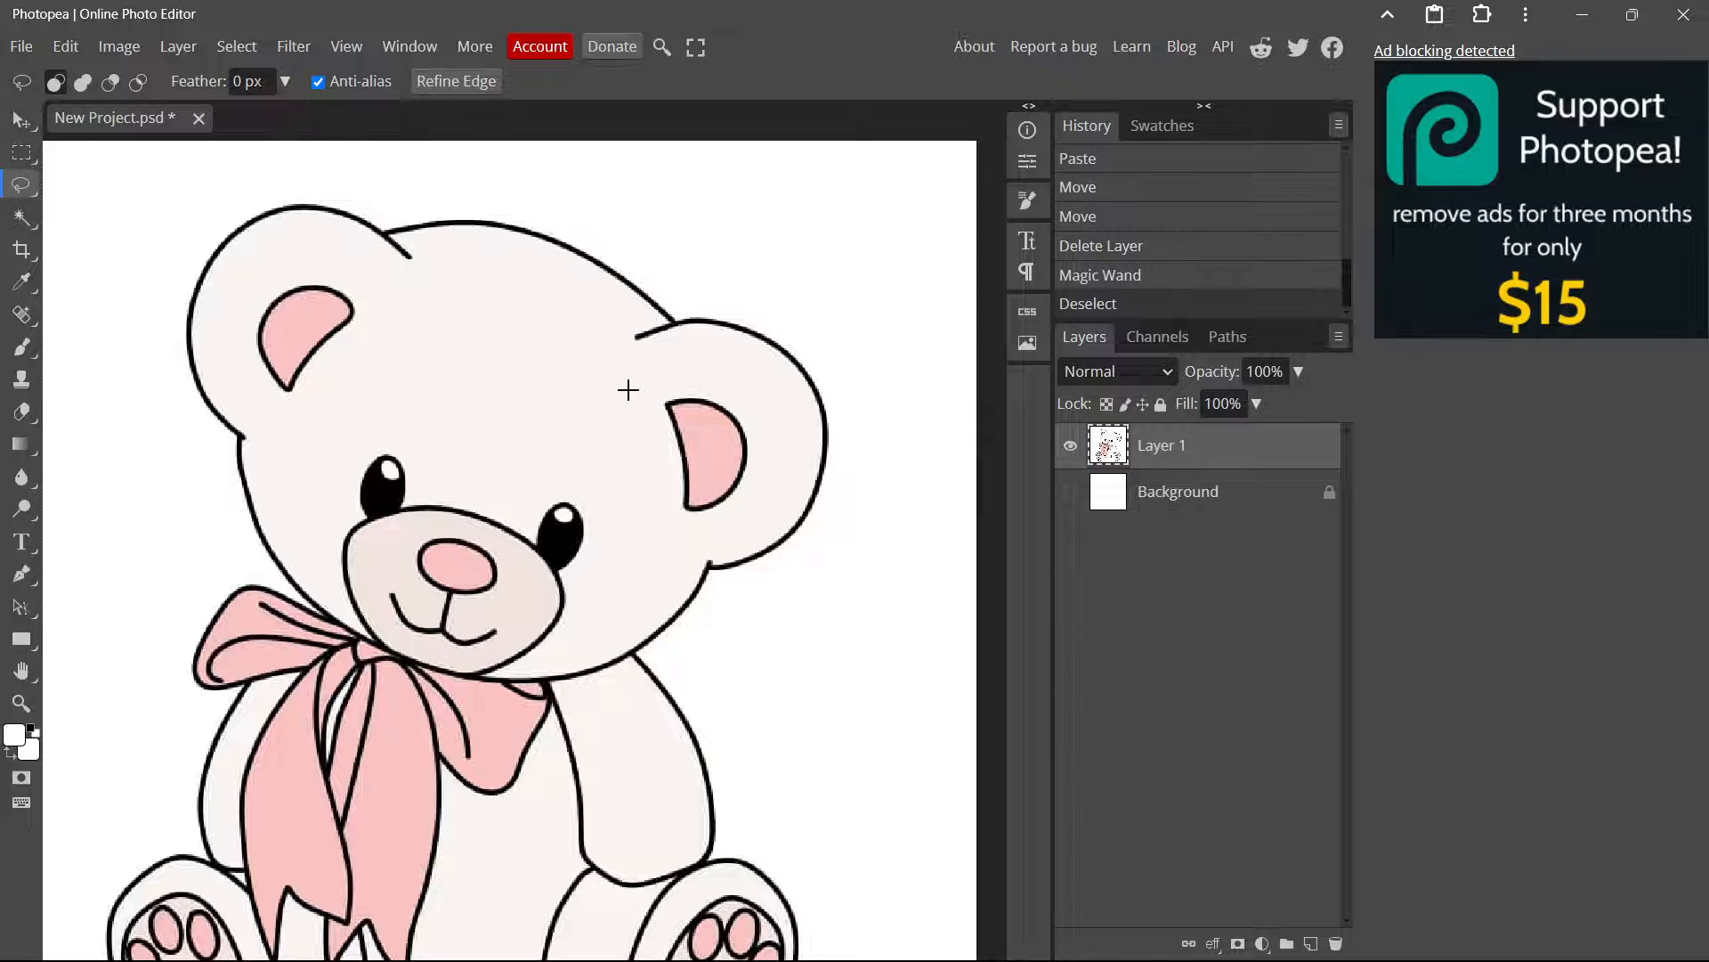
scroll(637, 325, "up", 3)
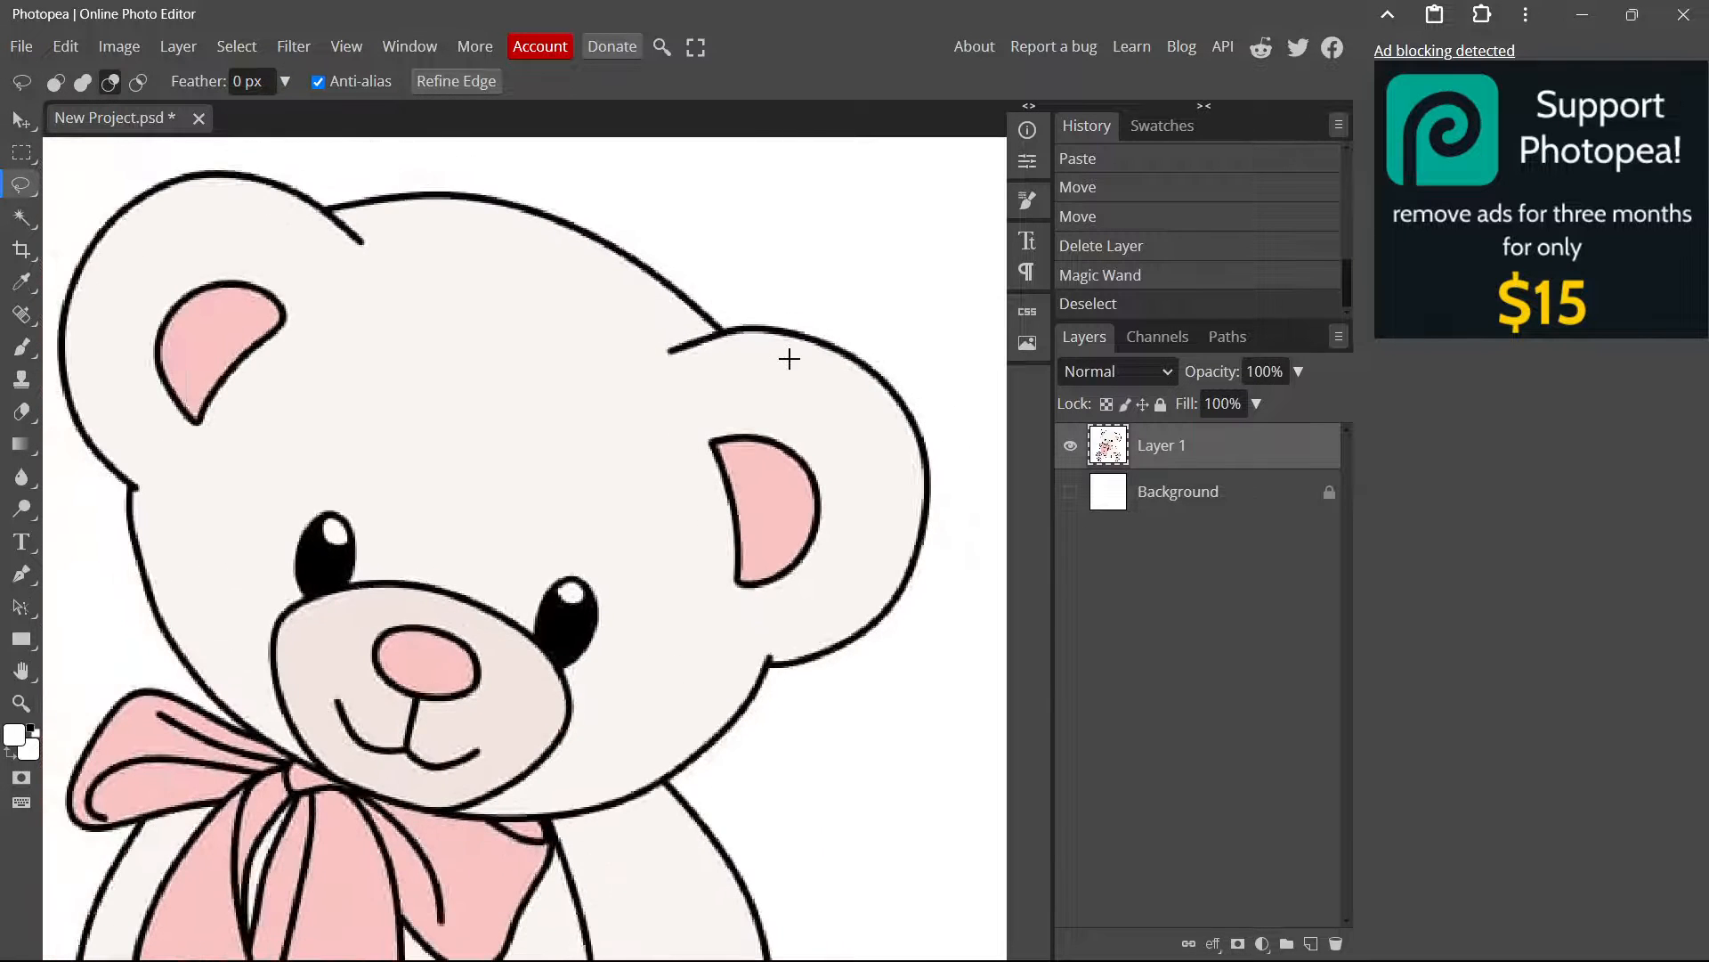
scroll(736, 339, "down", 1)
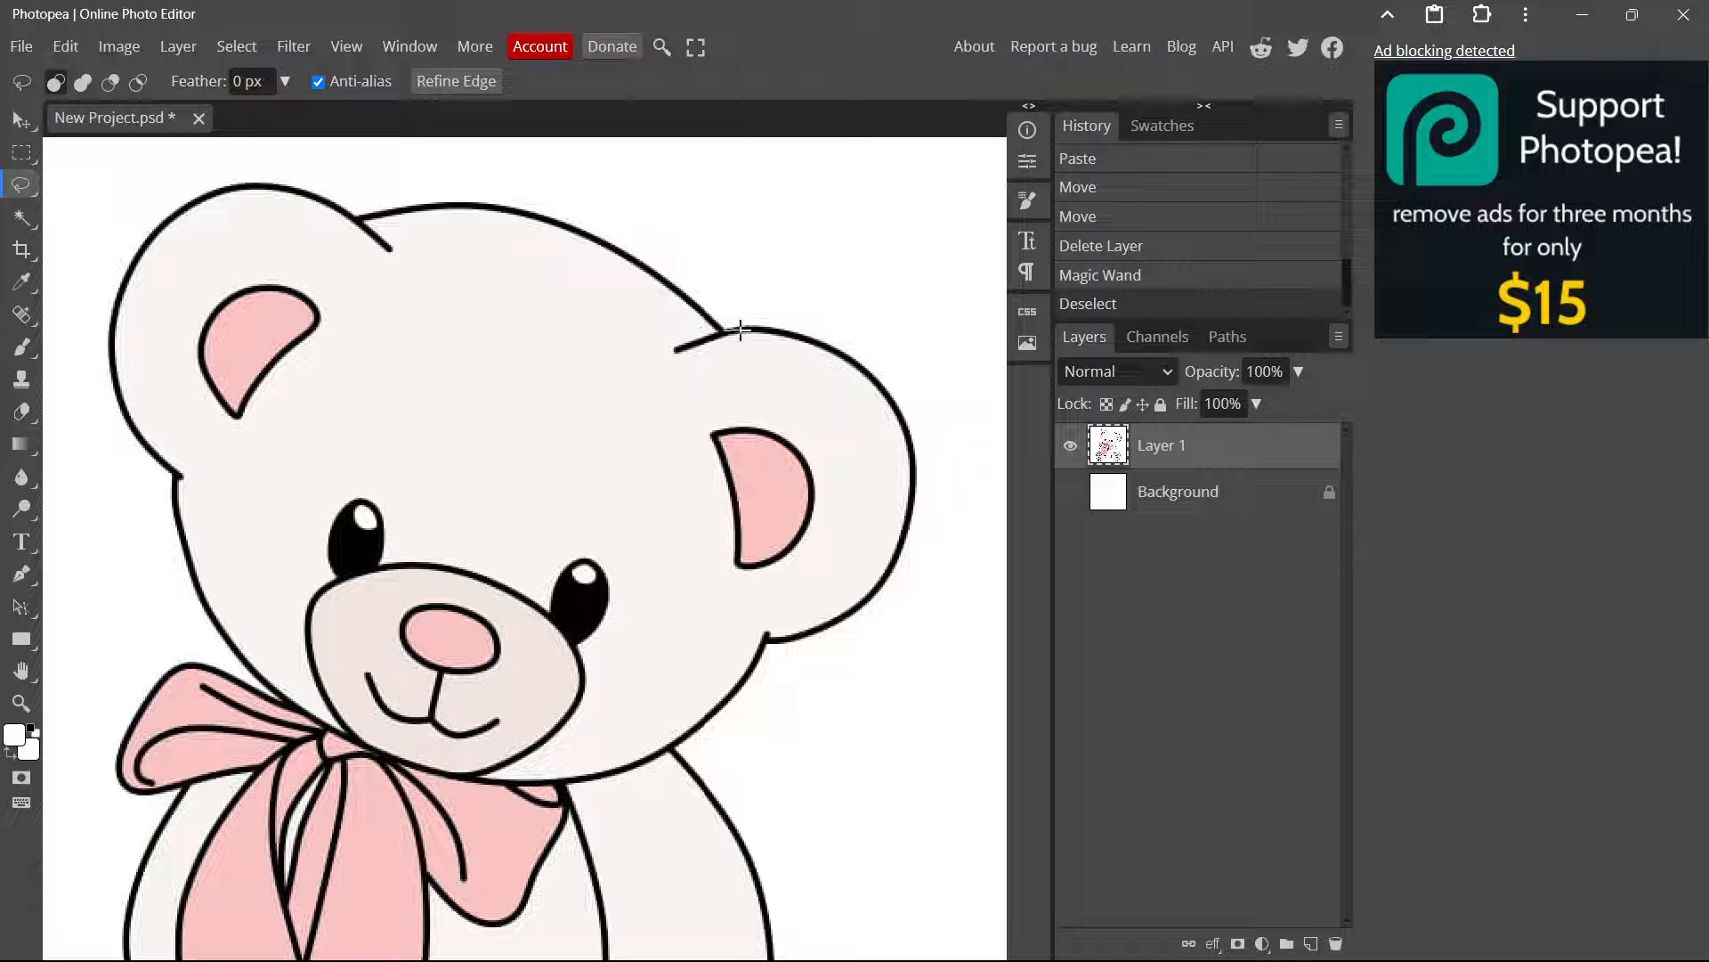
mouse_move(751, 328)
left_mouse_down()
mouse_move(814, 335)
mouse_move(893, 387)
mouse_move(918, 493)
mouse_move(876, 599)
mouse_move(763, 643)
mouse_move(679, 762)
left_mouse_up()
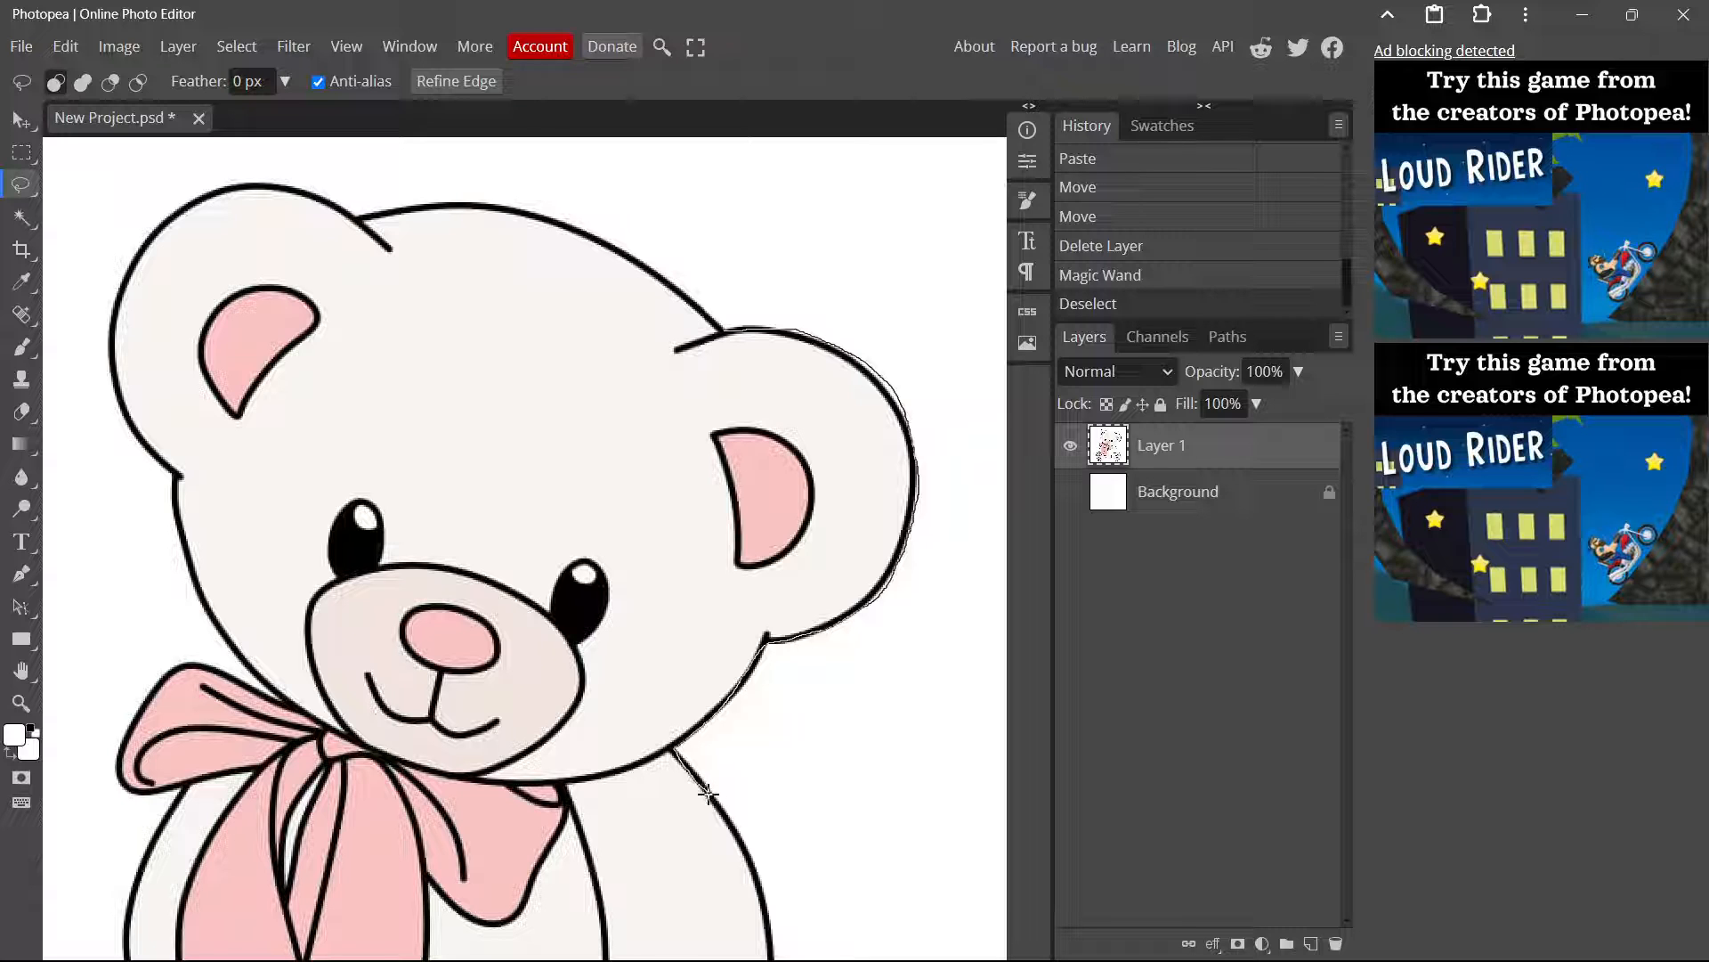
mouse_move(712, 801)
left_mouse_down()
mouse_move(655, 820)
mouse_move(615, 666)
mouse_move(622, 360)
mouse_move(584, 239)
mouse_move(724, 330)
left_mouse_up()
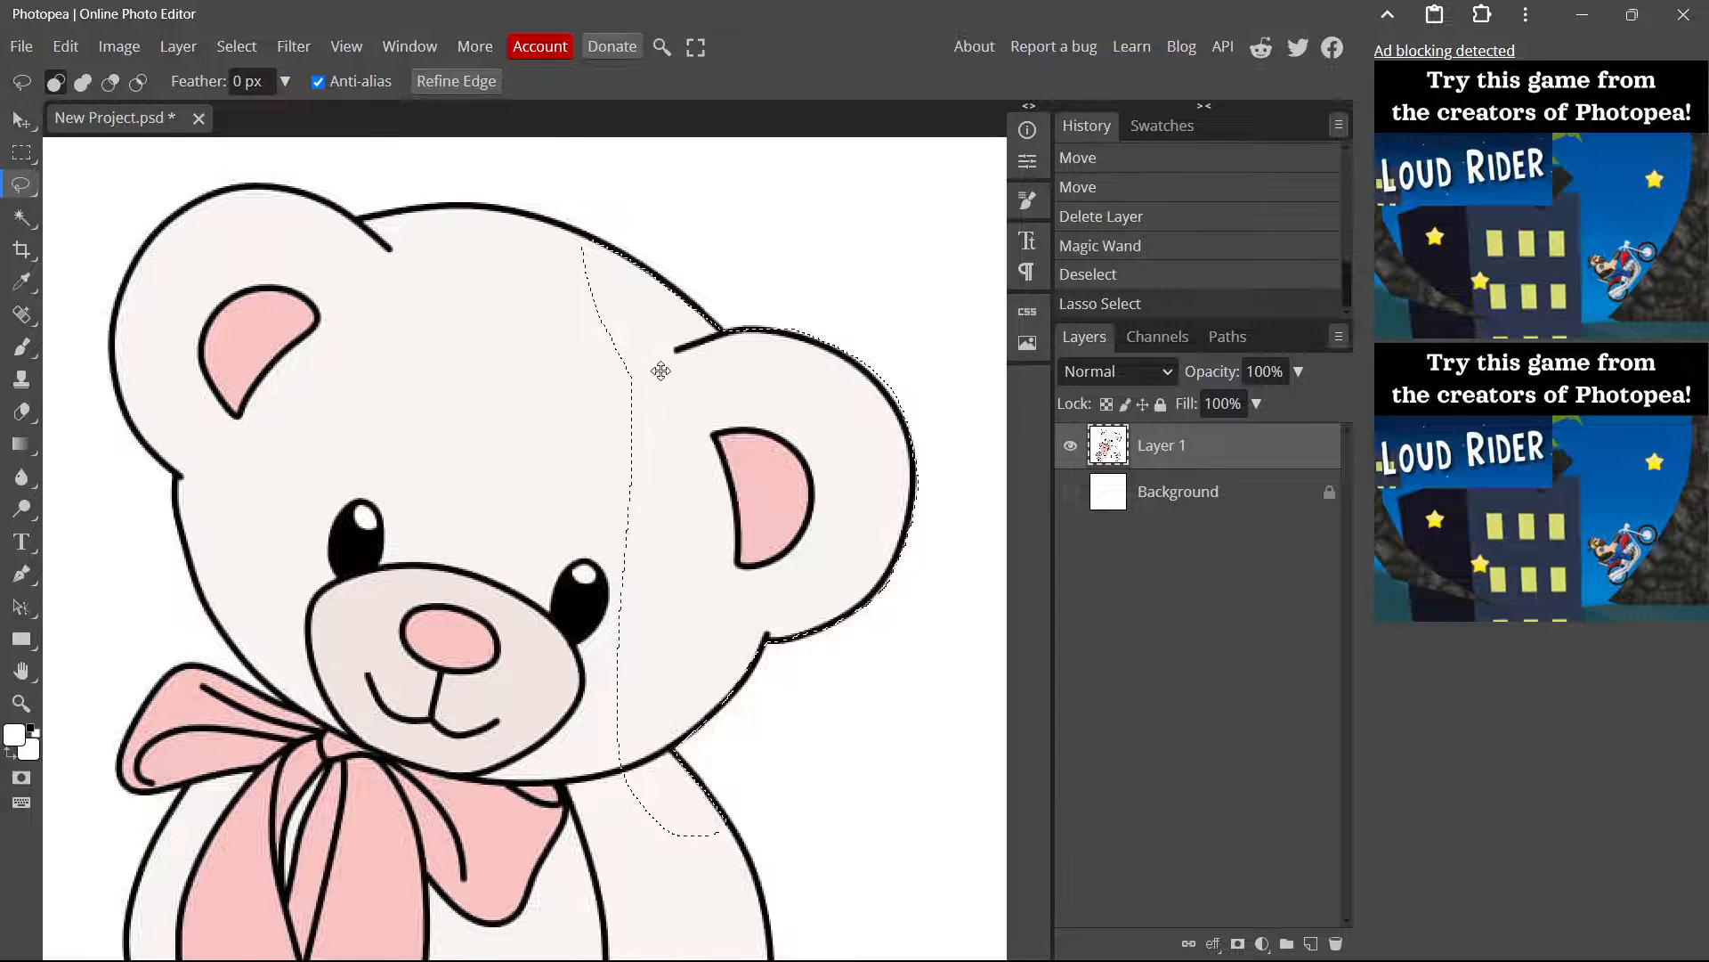
Copy the lassoed area onto a new layer and move the pasted piece slightly left over the bear's face
scroll(661, 372, "down", 1)
scroll(664, 334, "down", 1, "alt")
scroll(664, 336, "up", 1)
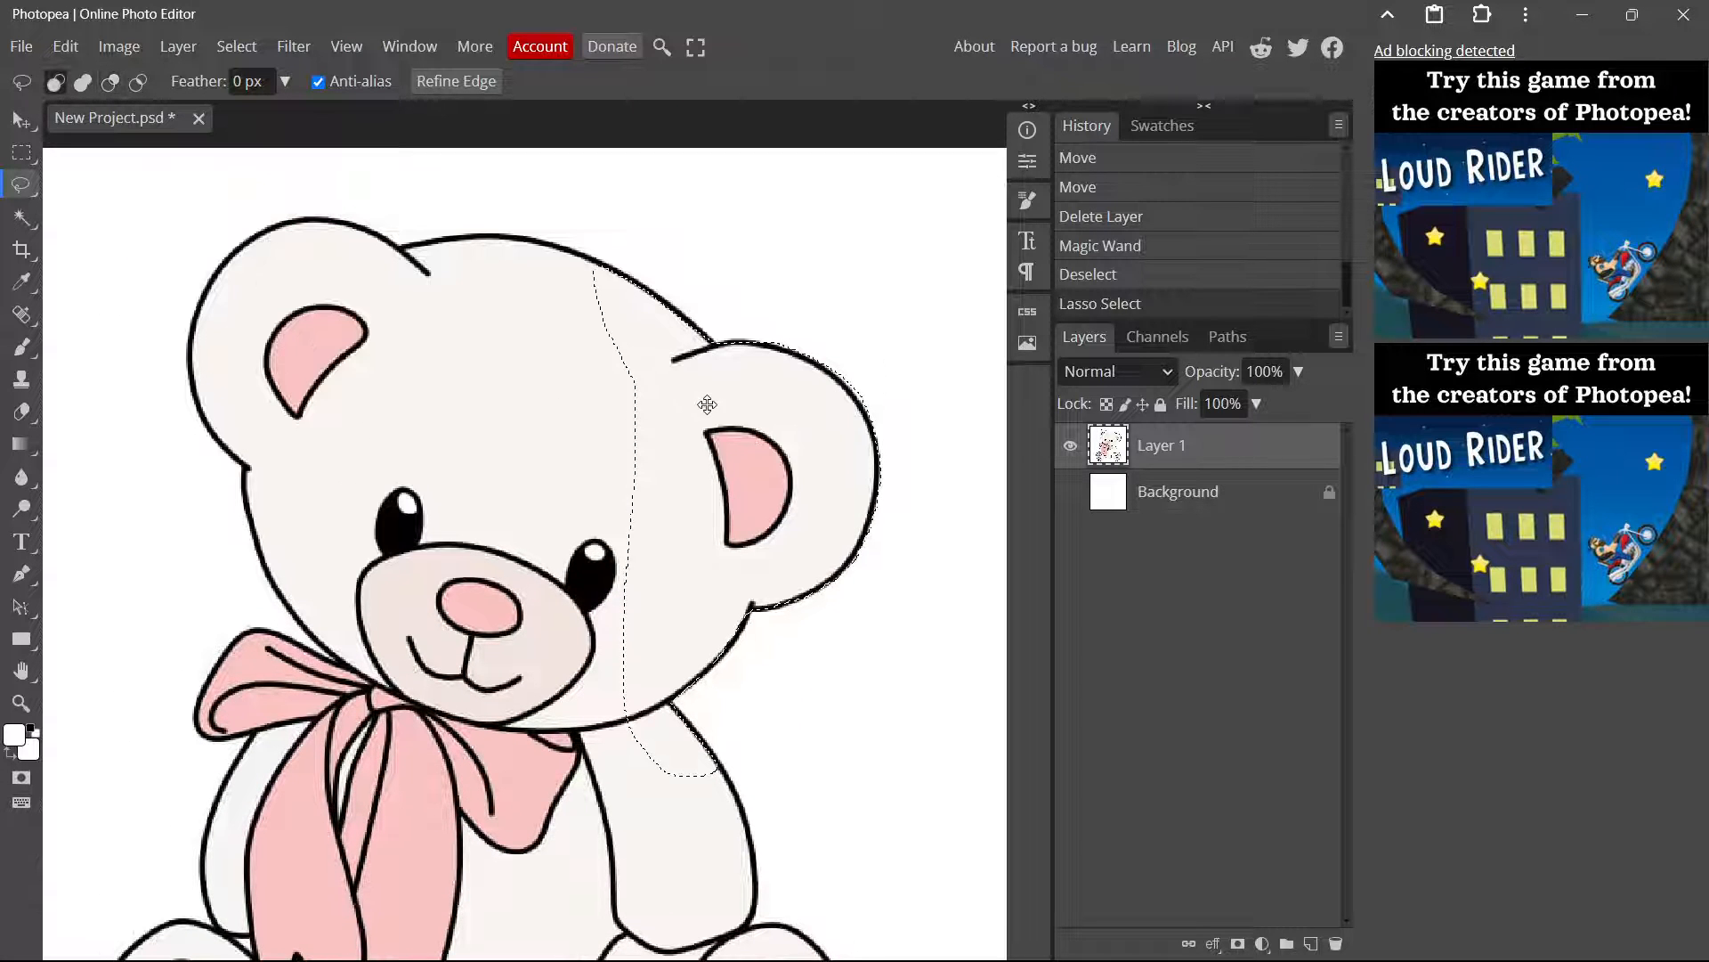
key("ctrl+c")
key("ctrl+v")
key("v")
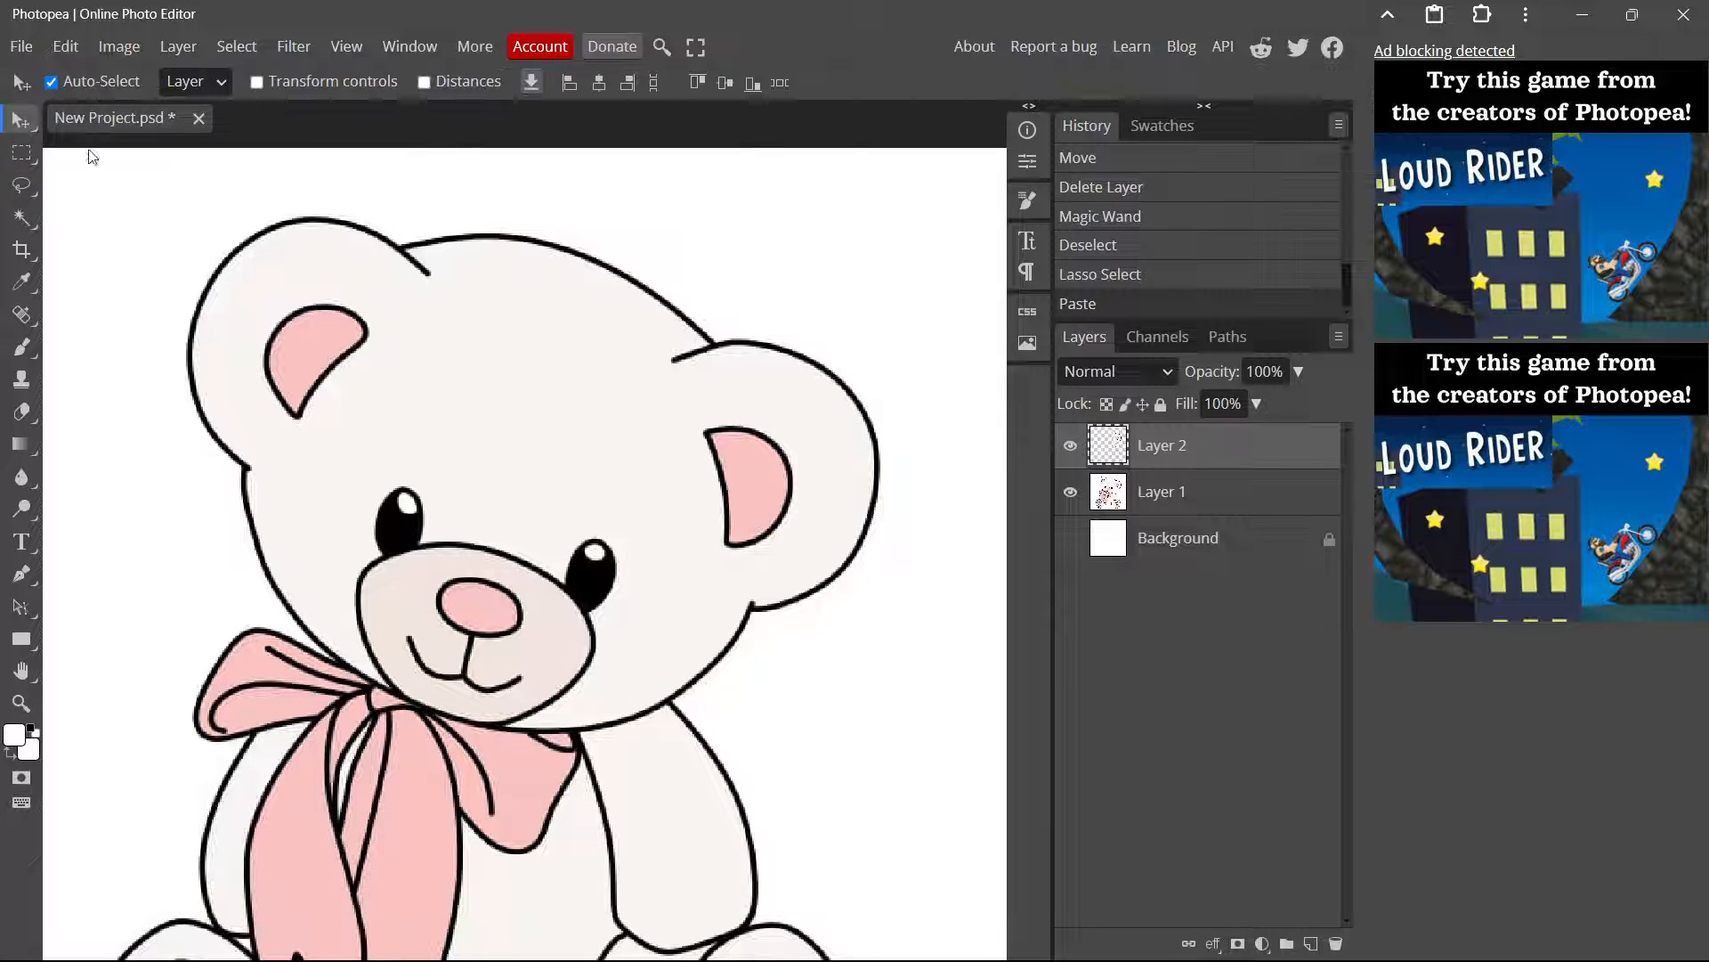
left_click_drag(776, 405, 684, 390)
Delete the layer holding the pasted piece of the bear
key("Delete")
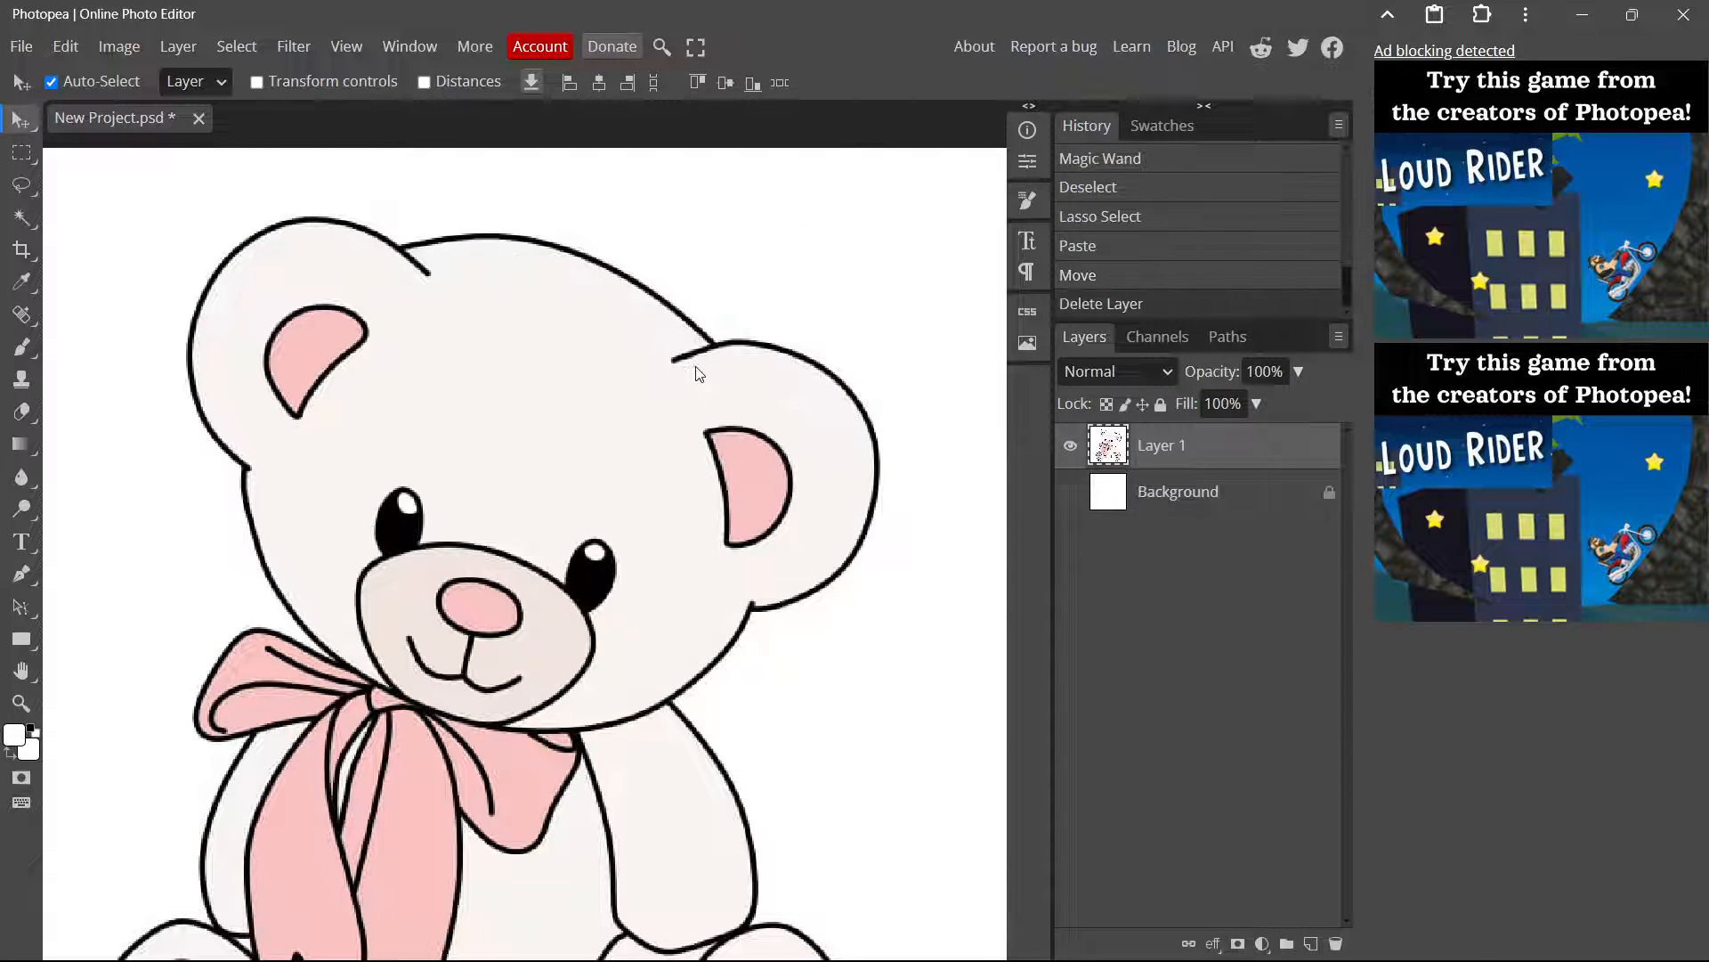
scroll(639, 359, "down", 1)
scroll(529, 305, "up", 1)
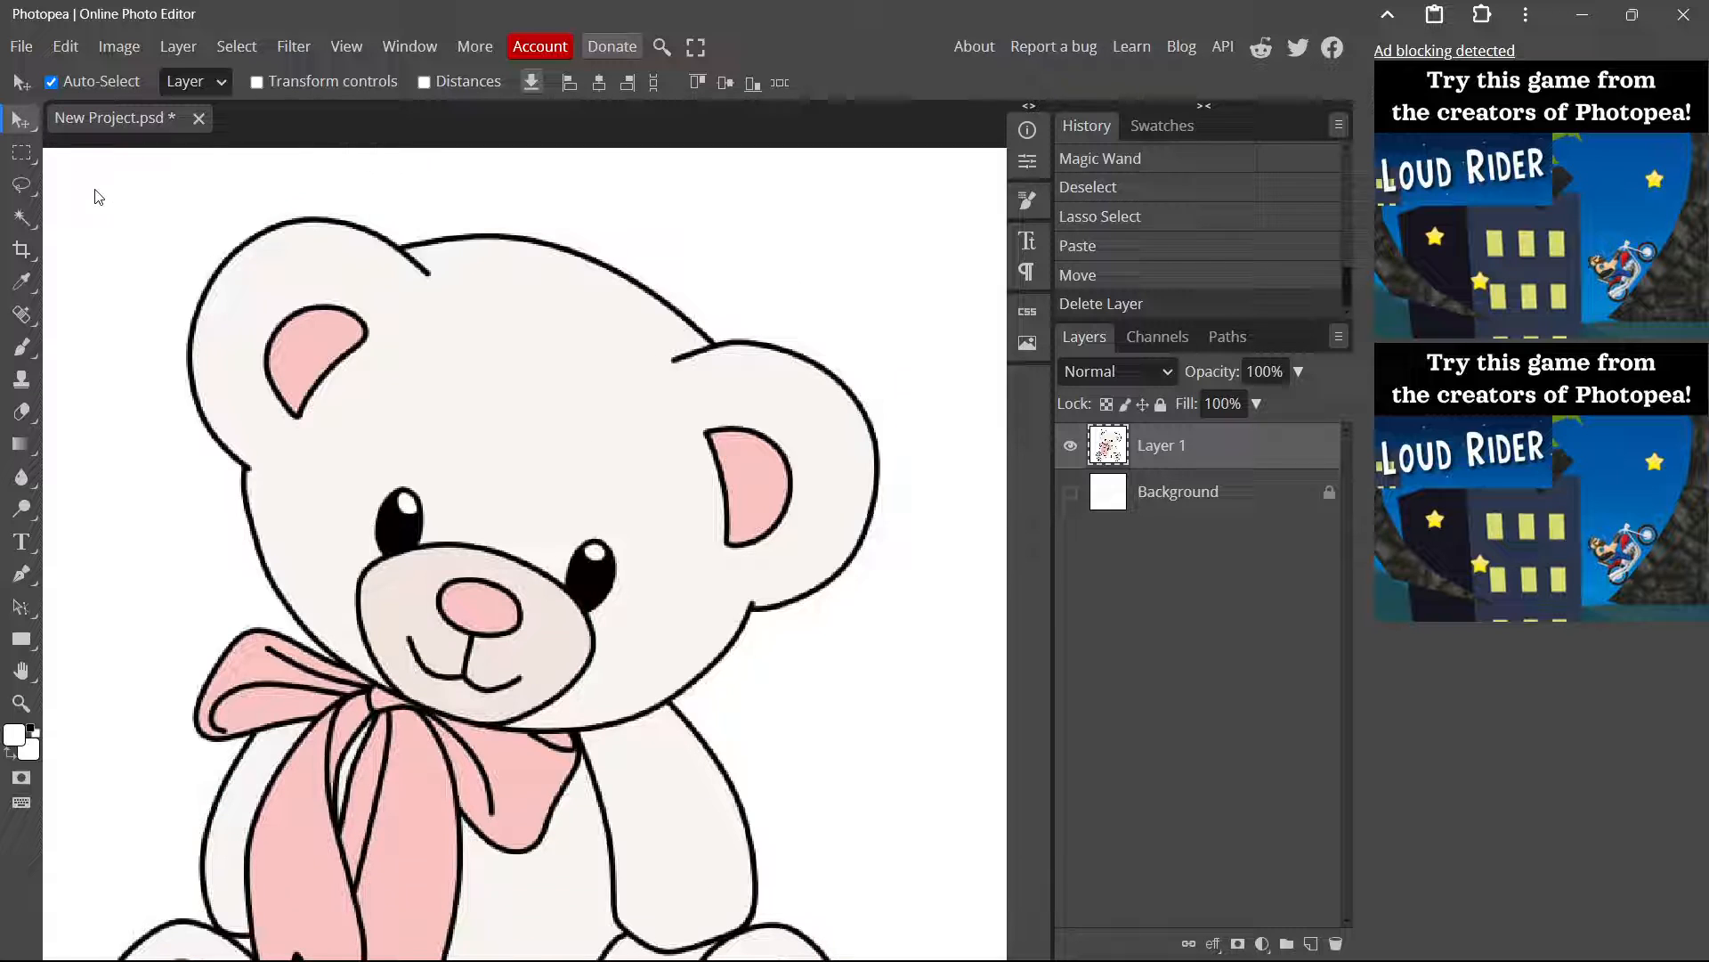
Draw a Polygonal Lasso selection along the head's upper edge and right-hand ear, extending in a zigzag over the blank background, and nudge it slightly
right_click(27, 156)
right_click(21, 198)
left_click(24, 190)
right_click(24, 192)
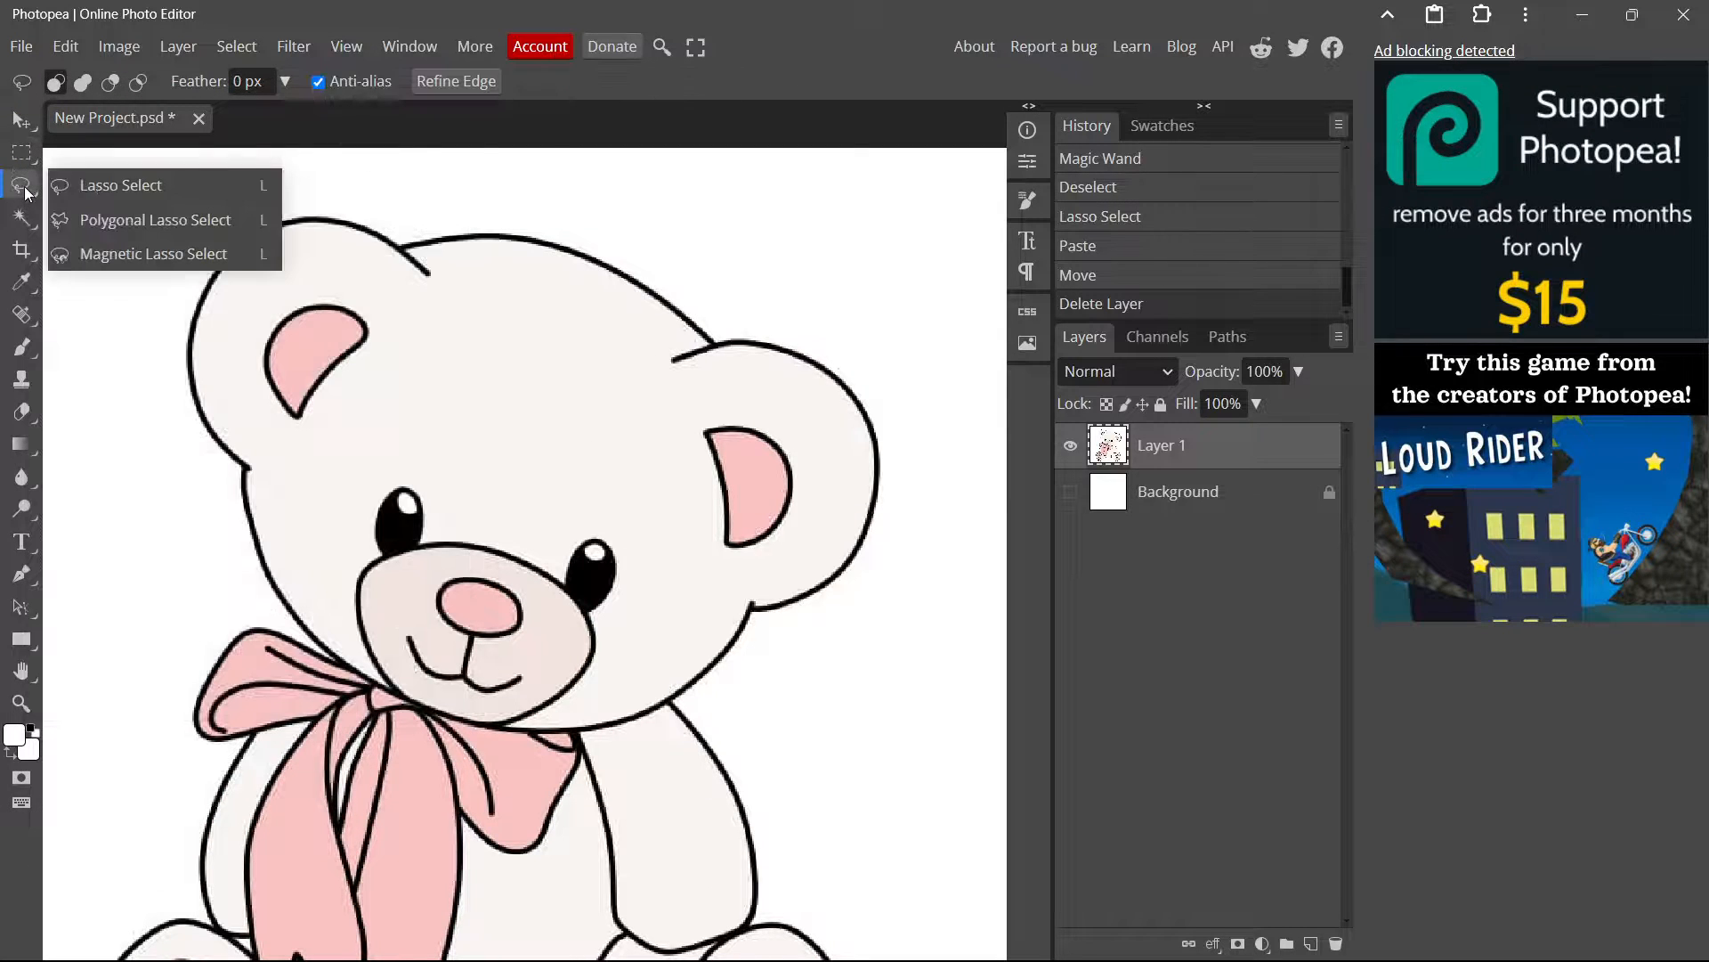
left_click(121, 222)
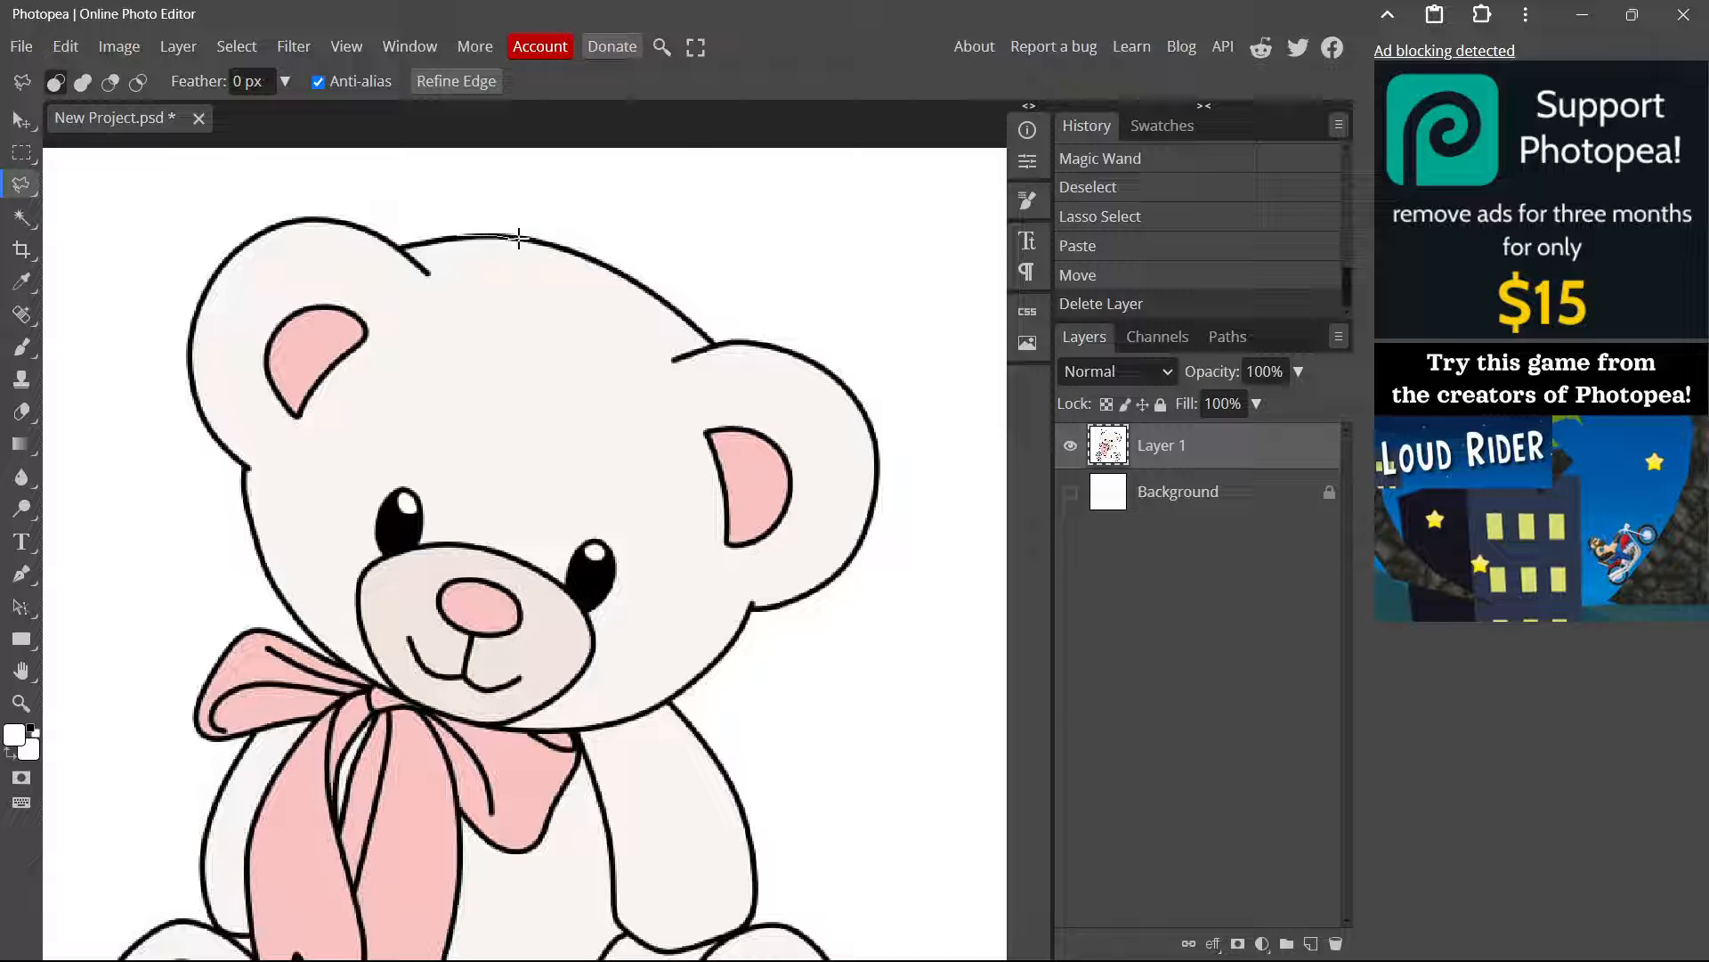
left_click(557, 244)
left_click(716, 341)
left_click(852, 311)
left_click(801, 253)
left_click(823, 241)
left_click(846, 249)
left_click(870, 228)
left_click(873, 256)
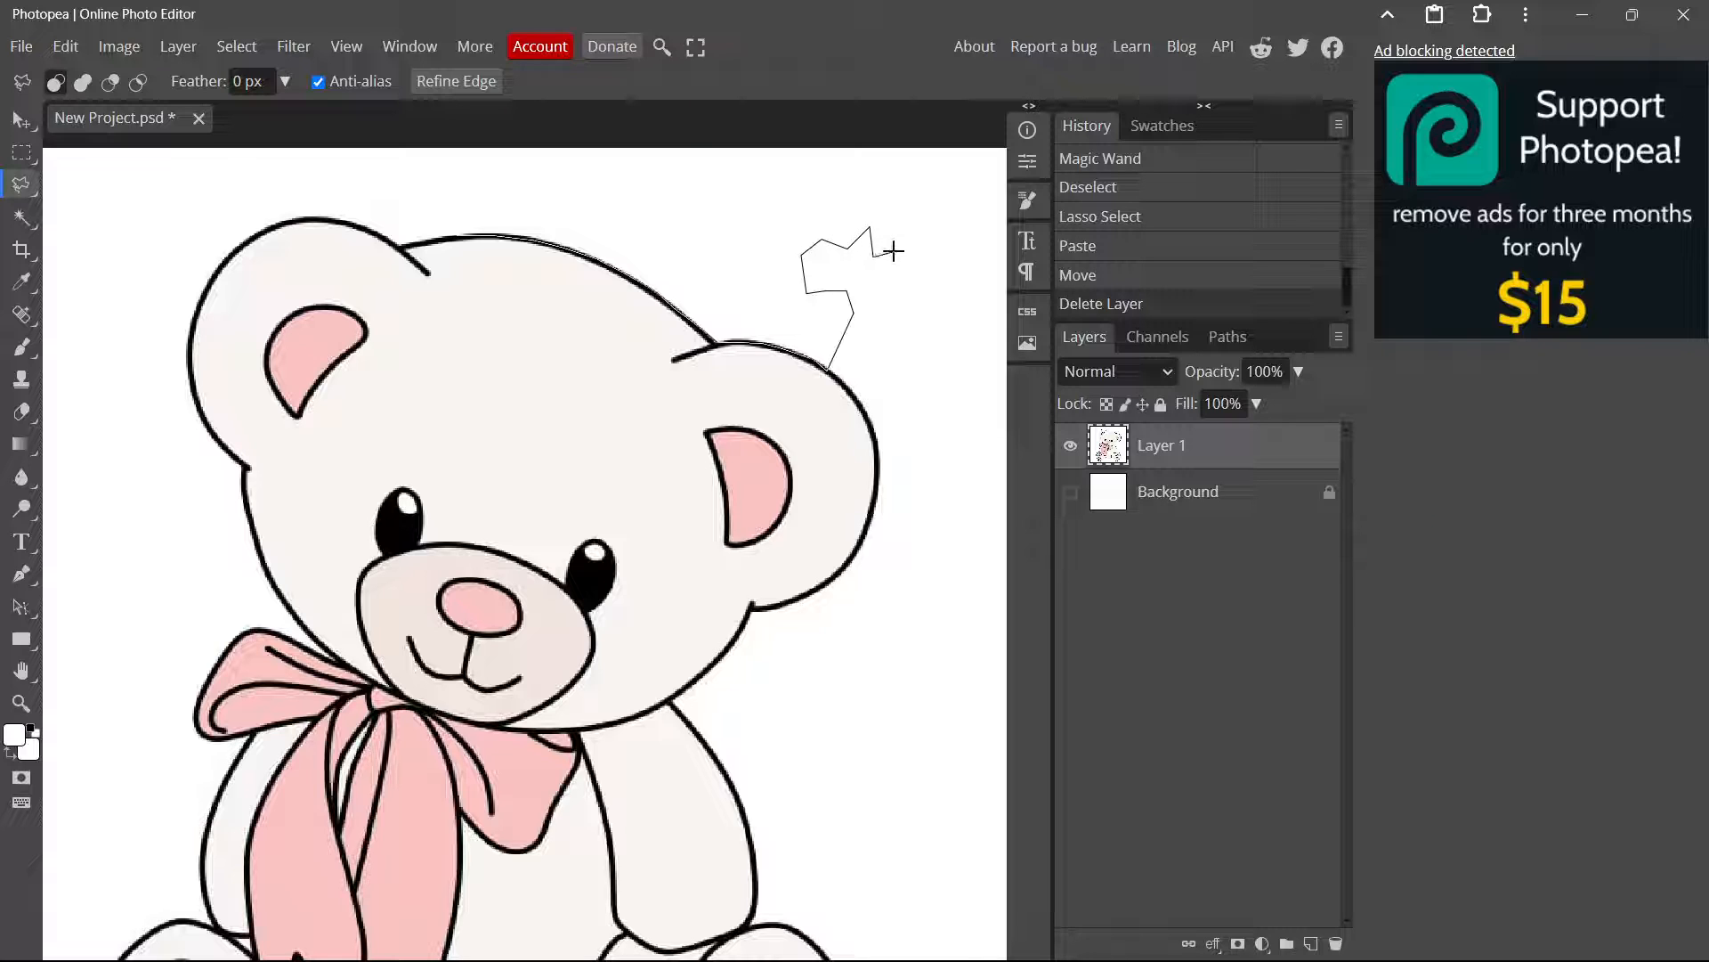
left_click(895, 250)
left_click(916, 224)
left_click(942, 258)
left_click(907, 282)
left_click(870, 304)
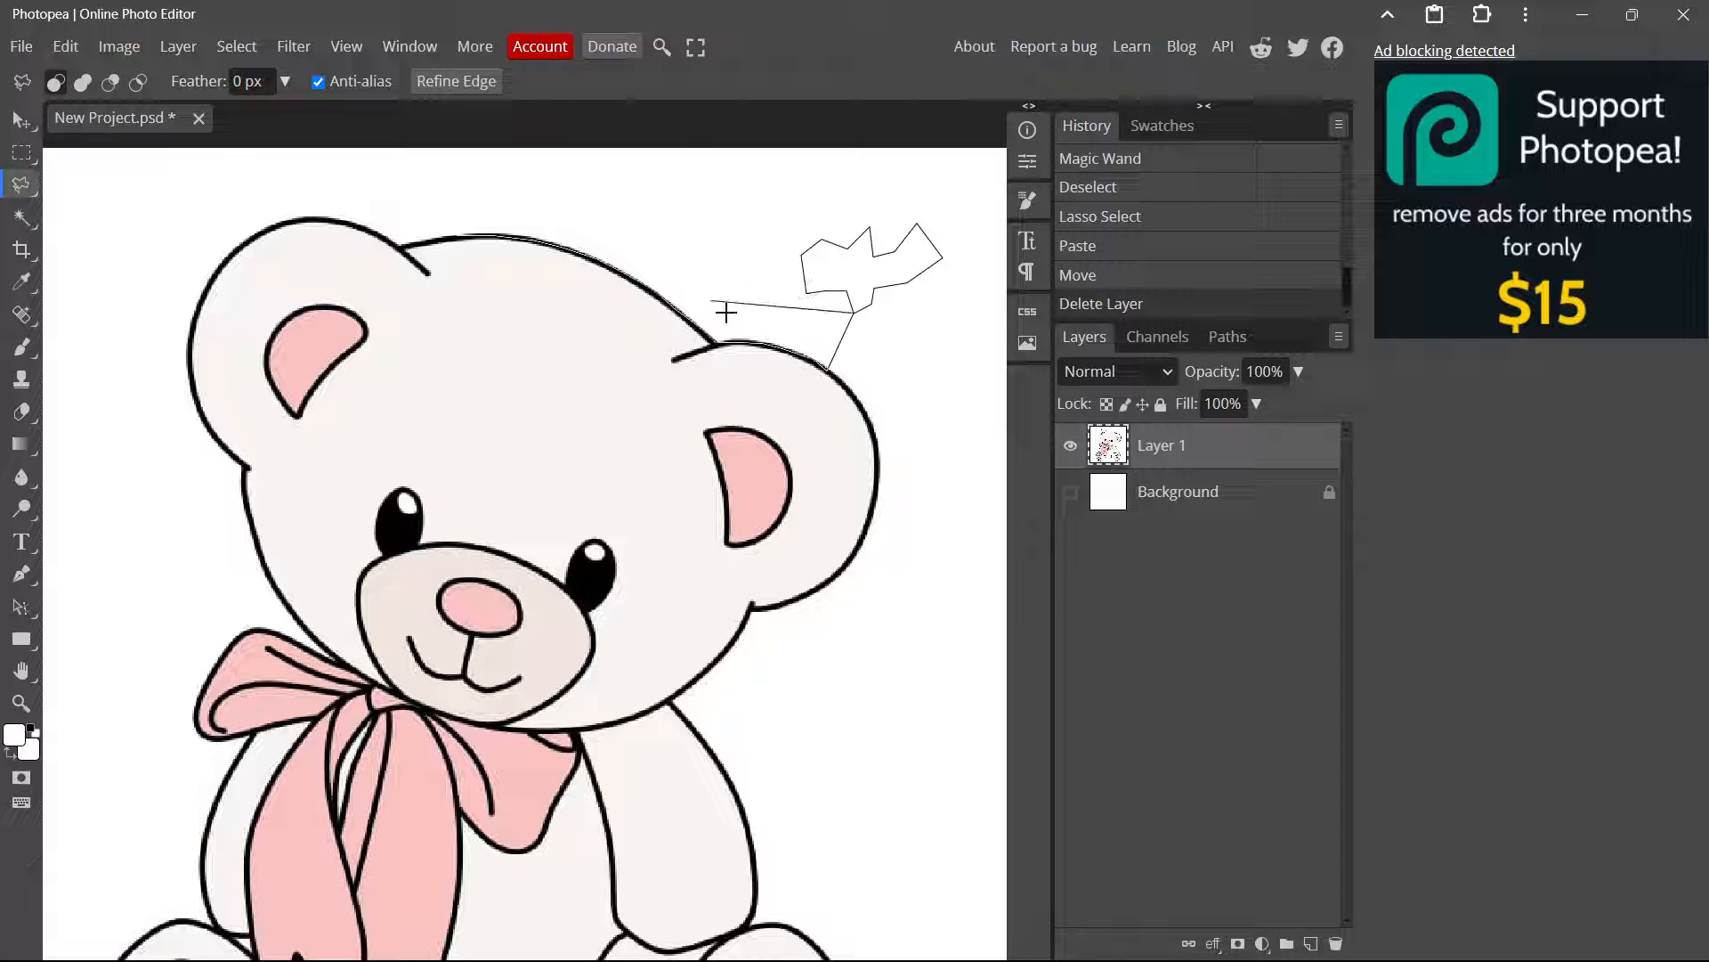
double_click(816, 309)
left_click_drag(807, 304, 804, 302)
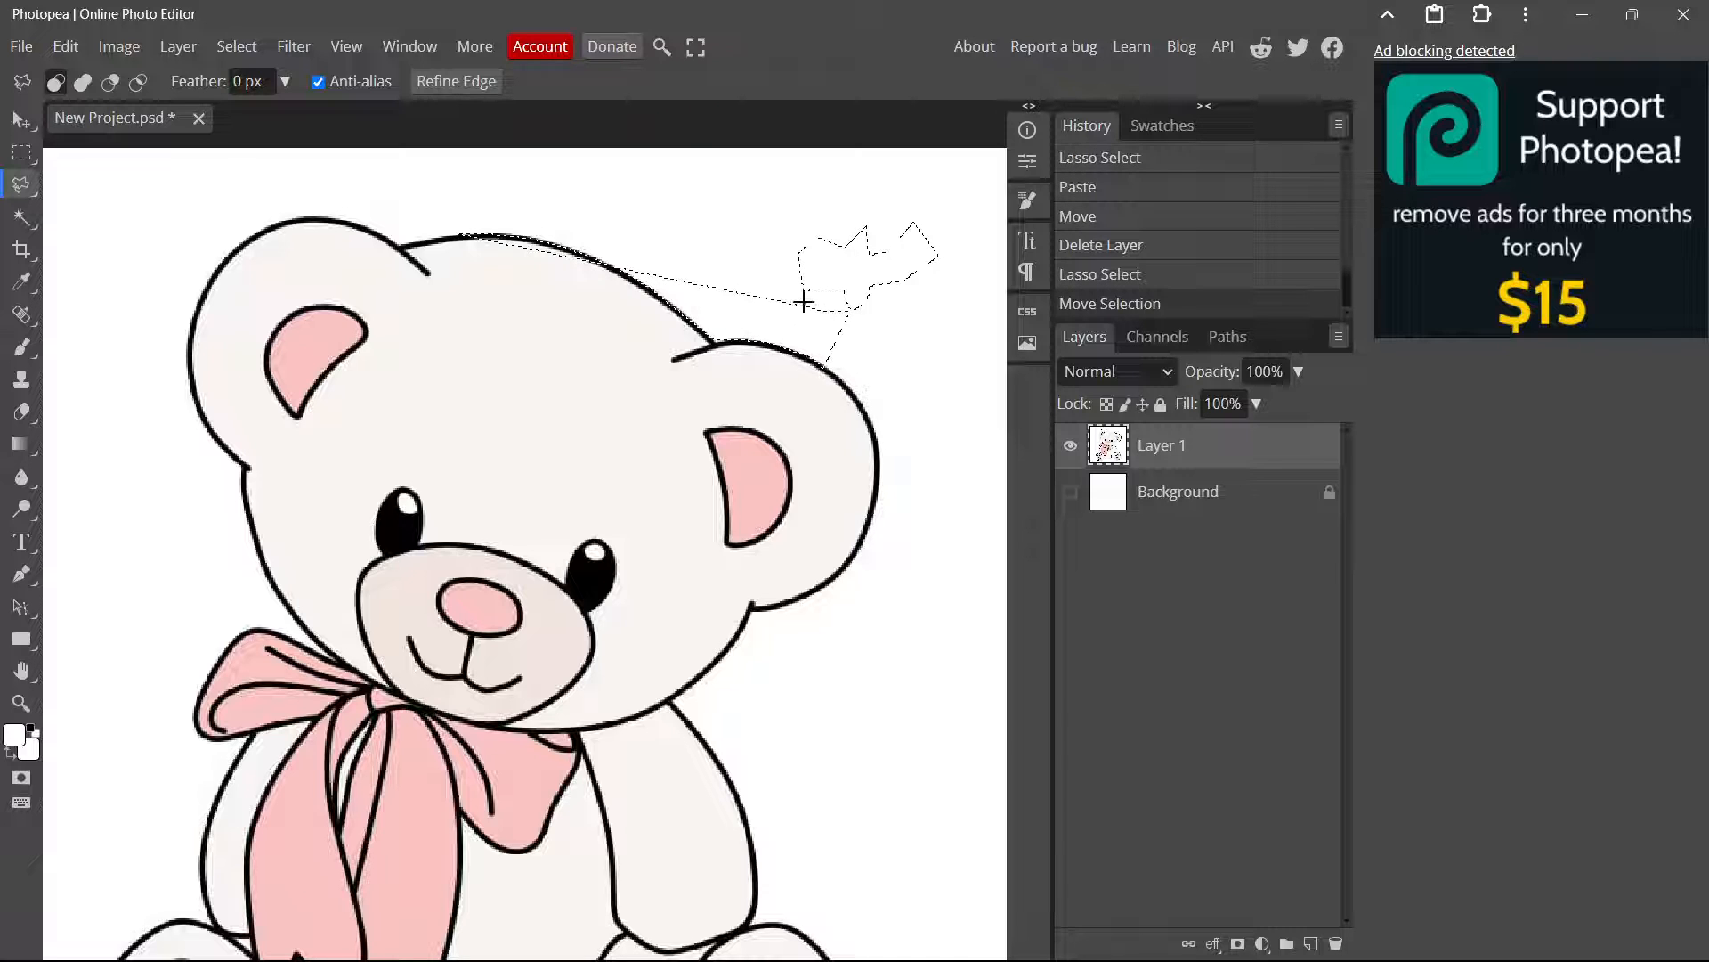
Replace the selection with a small angular crescent-shaped Polygonal Lasso selection in the blank area above the right-hand ear
left_click(759, 230)
left_click(793, 198)
left_click(728, 197)
left_click(713, 237)
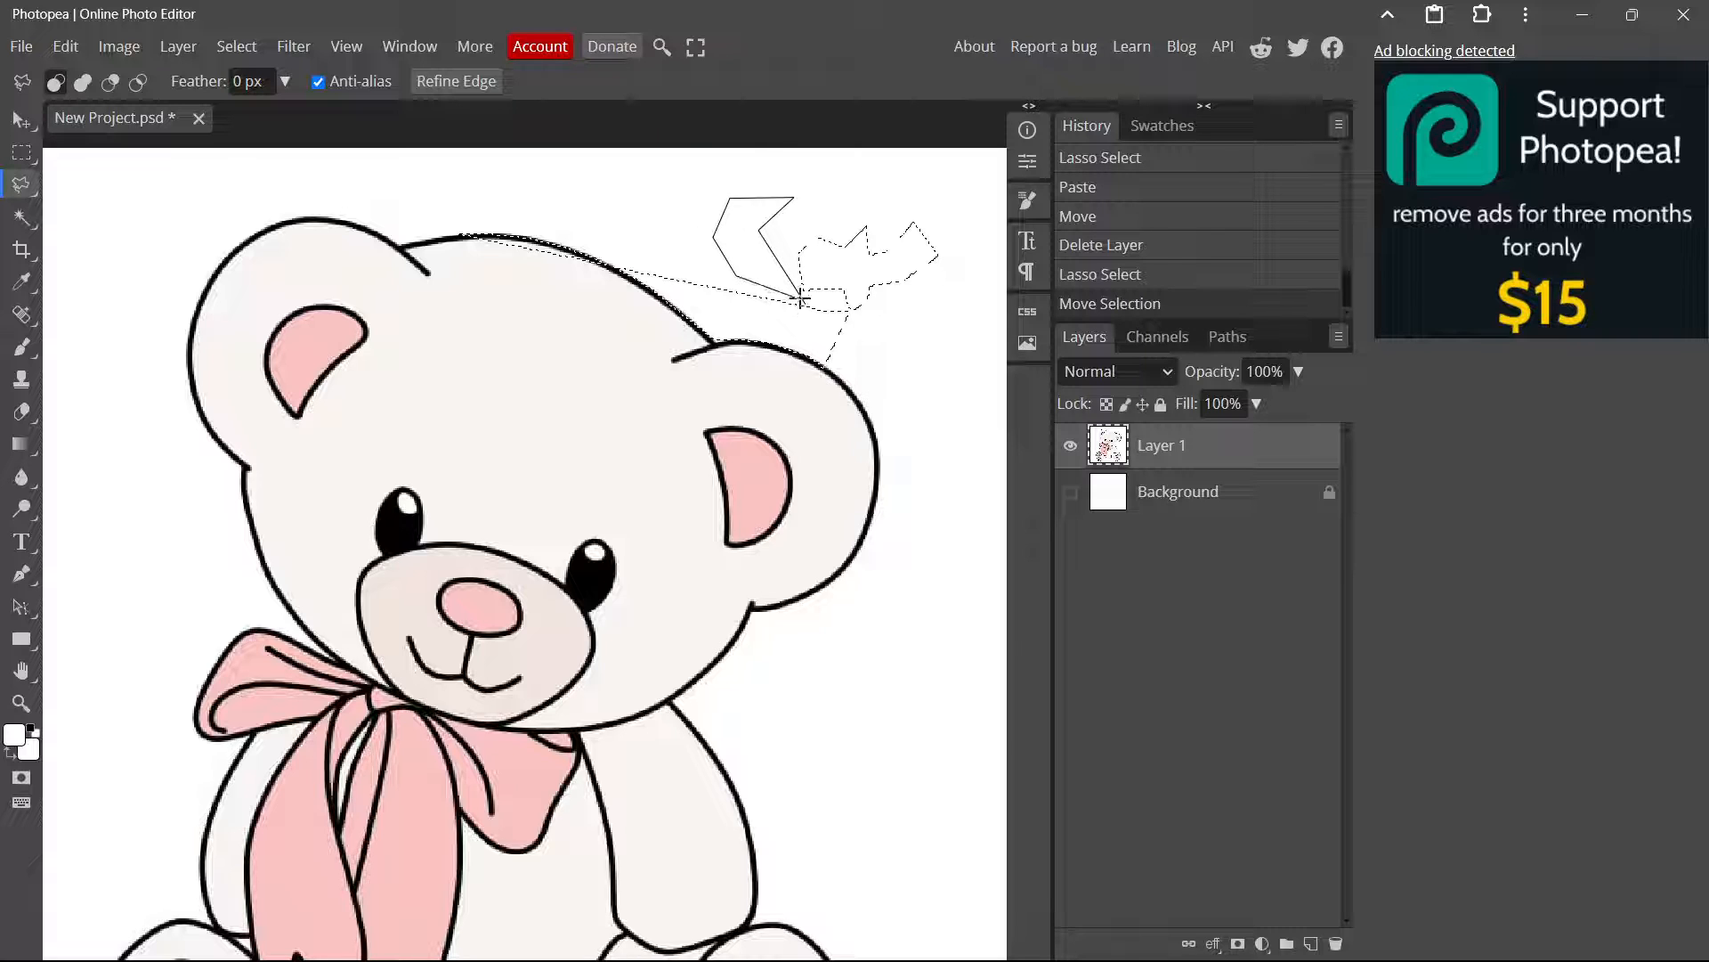
left_click(798, 303)
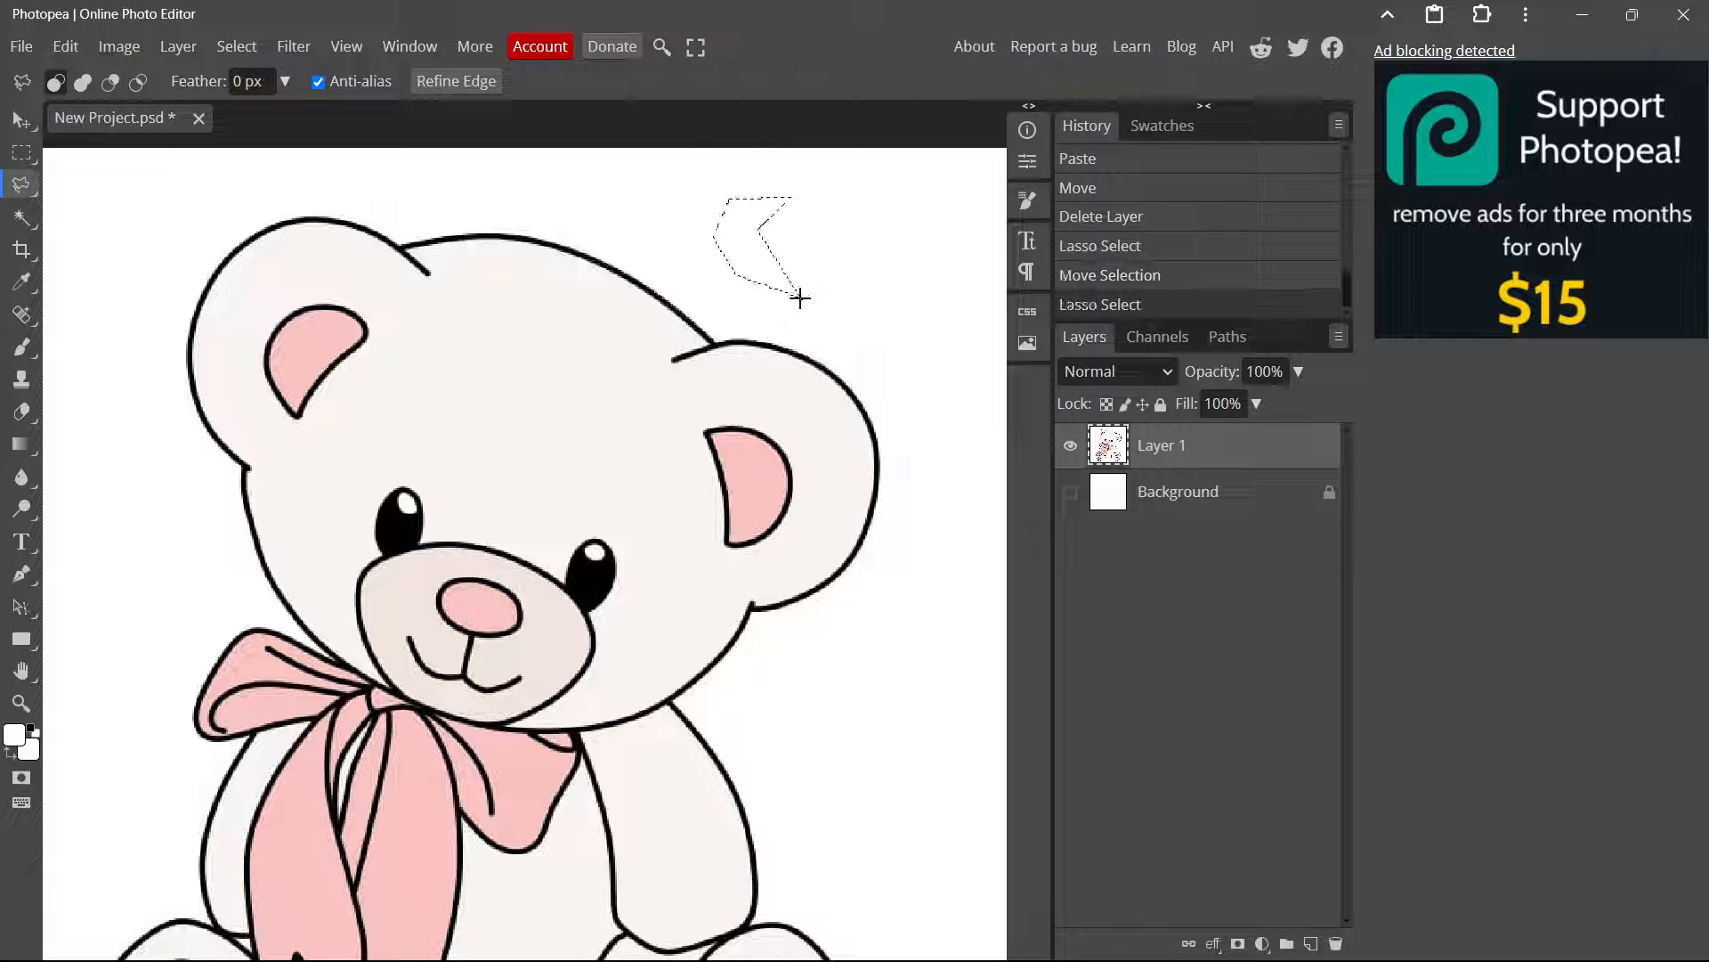
Draw a closed triangular Polygonal Lasso selection in the blank area above the right-hand ear
left_click(856, 321)
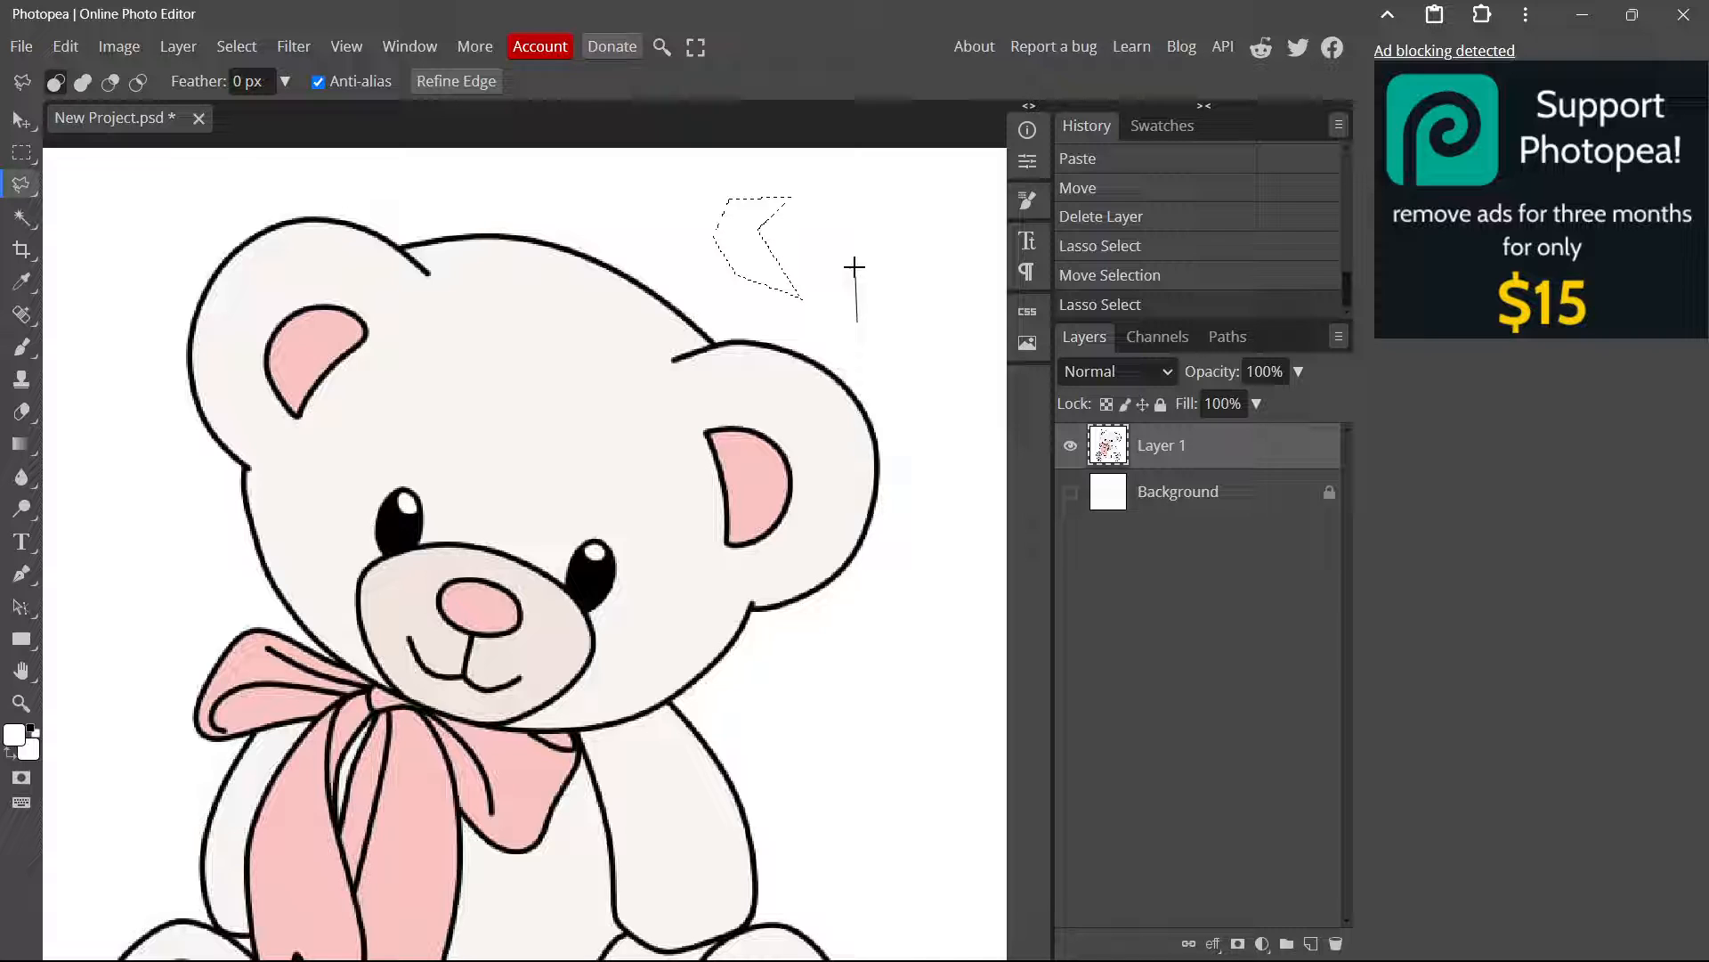
left_click(858, 216)
left_click(953, 314)
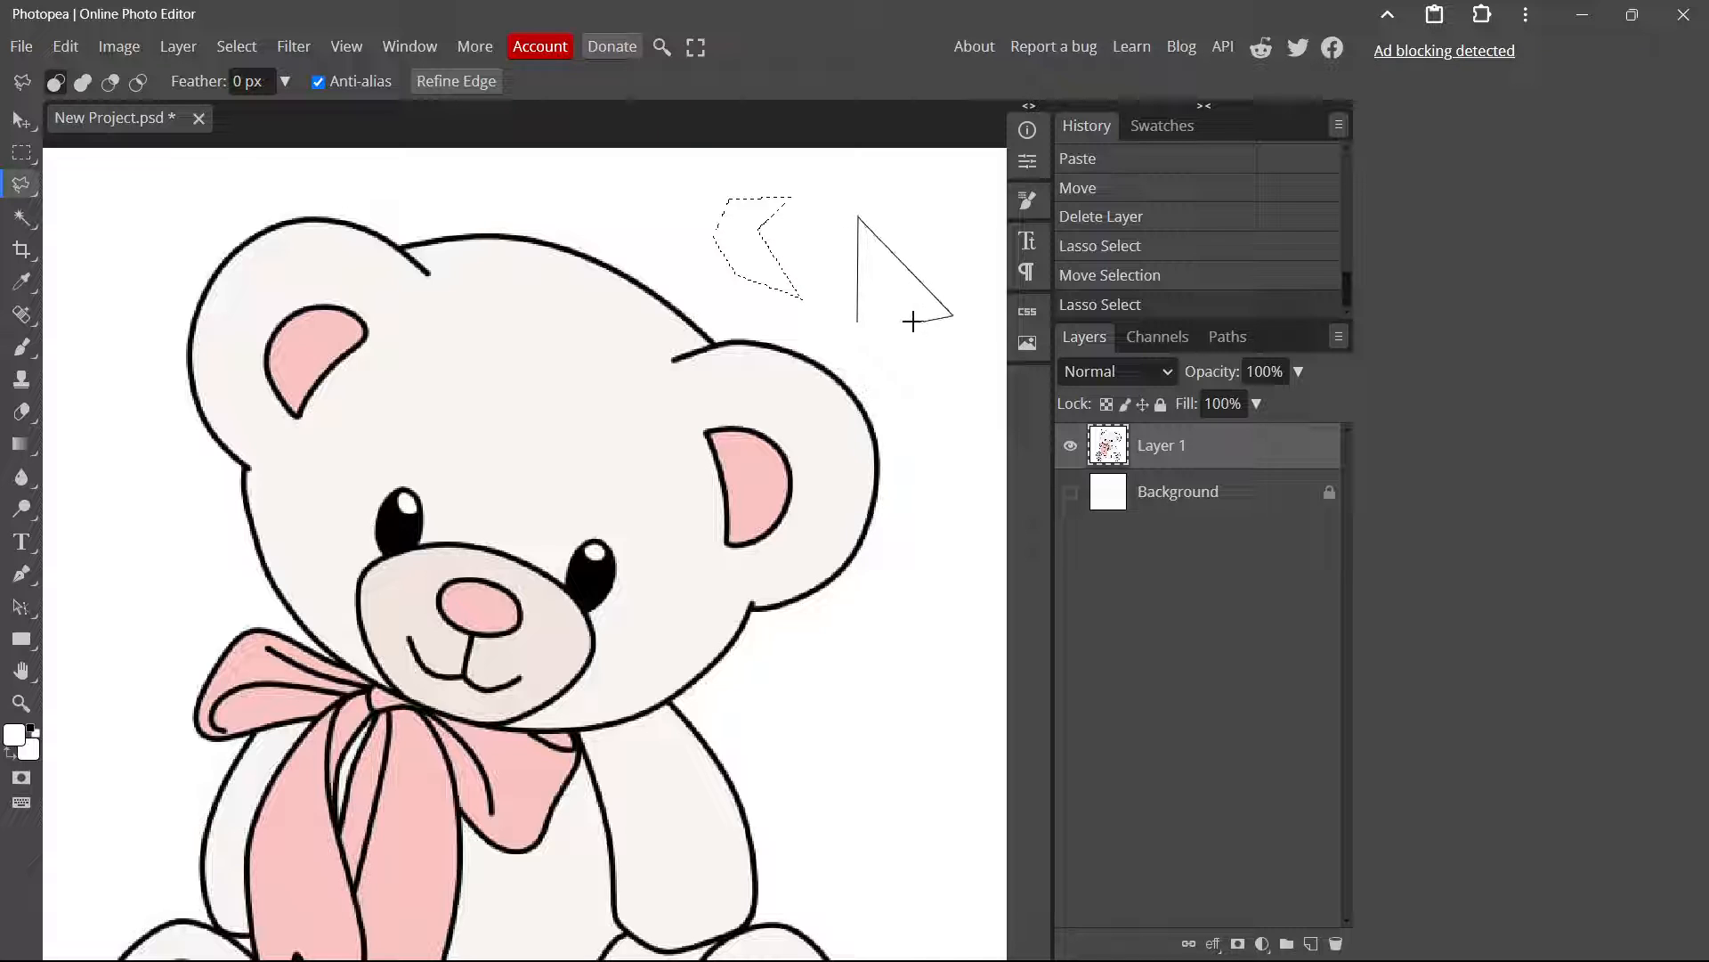
left_click(856, 324)
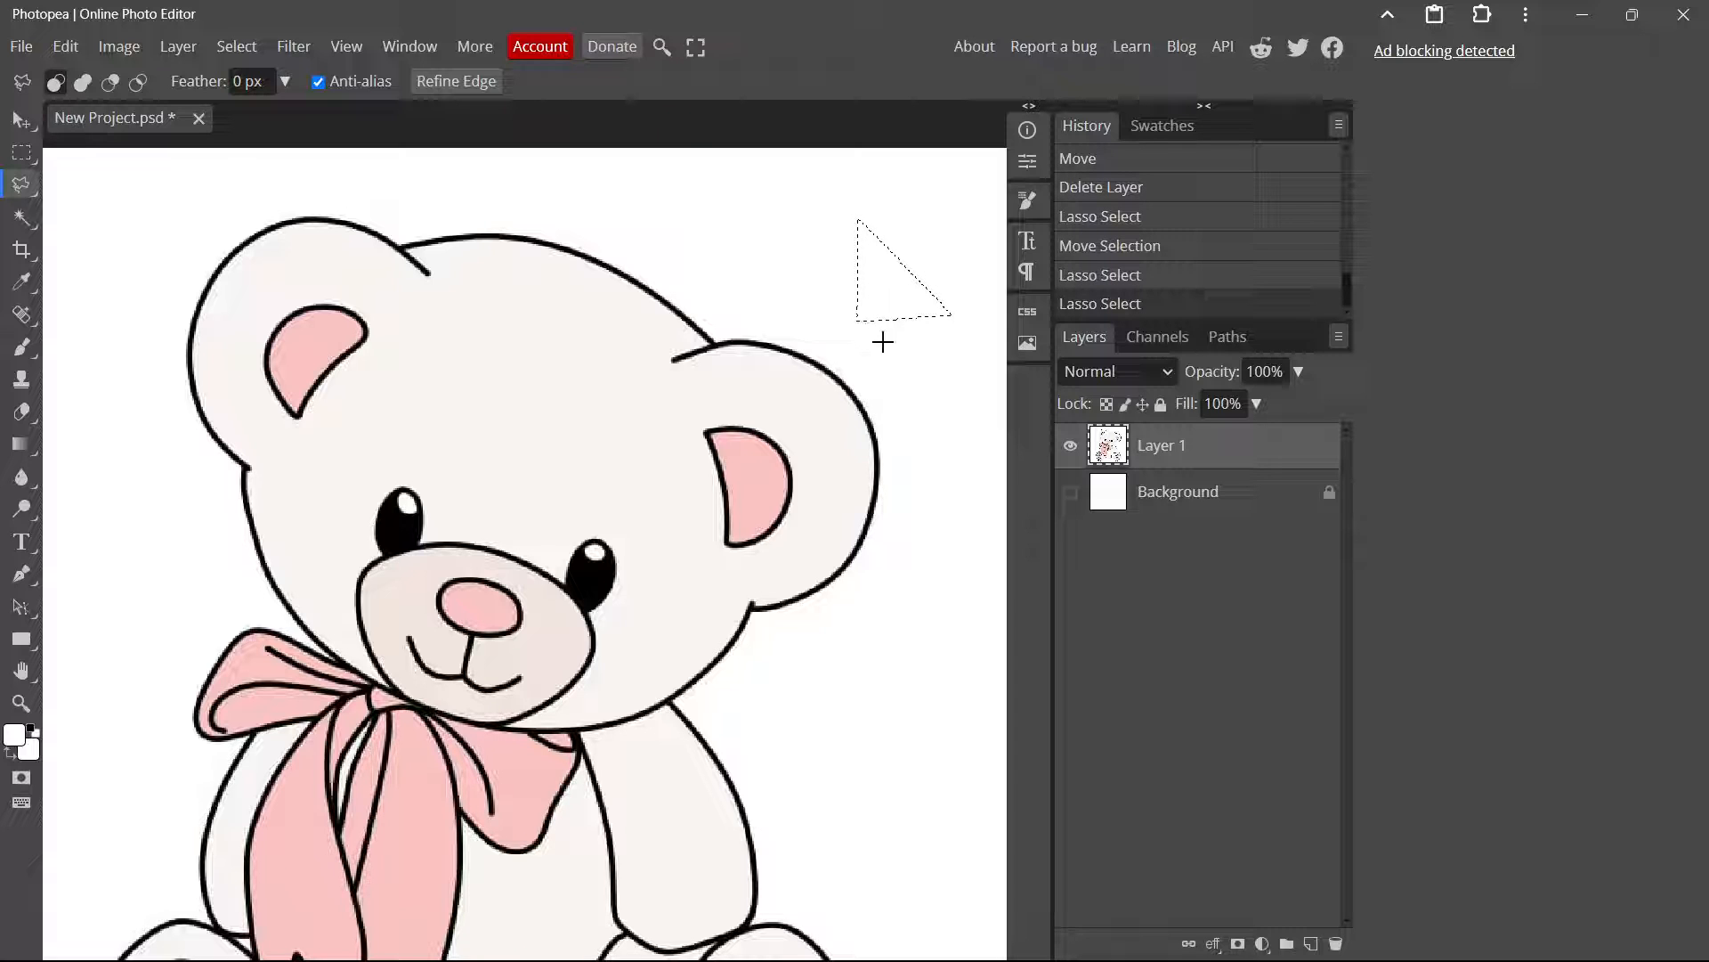
Draw a four-sided Polygonal Lasso selection above the right-hand ear, shift it slightly, and deselect it
left_click(739, 255)
left_click(795, 187)
left_click(825, 317)
double_click(775, 318)
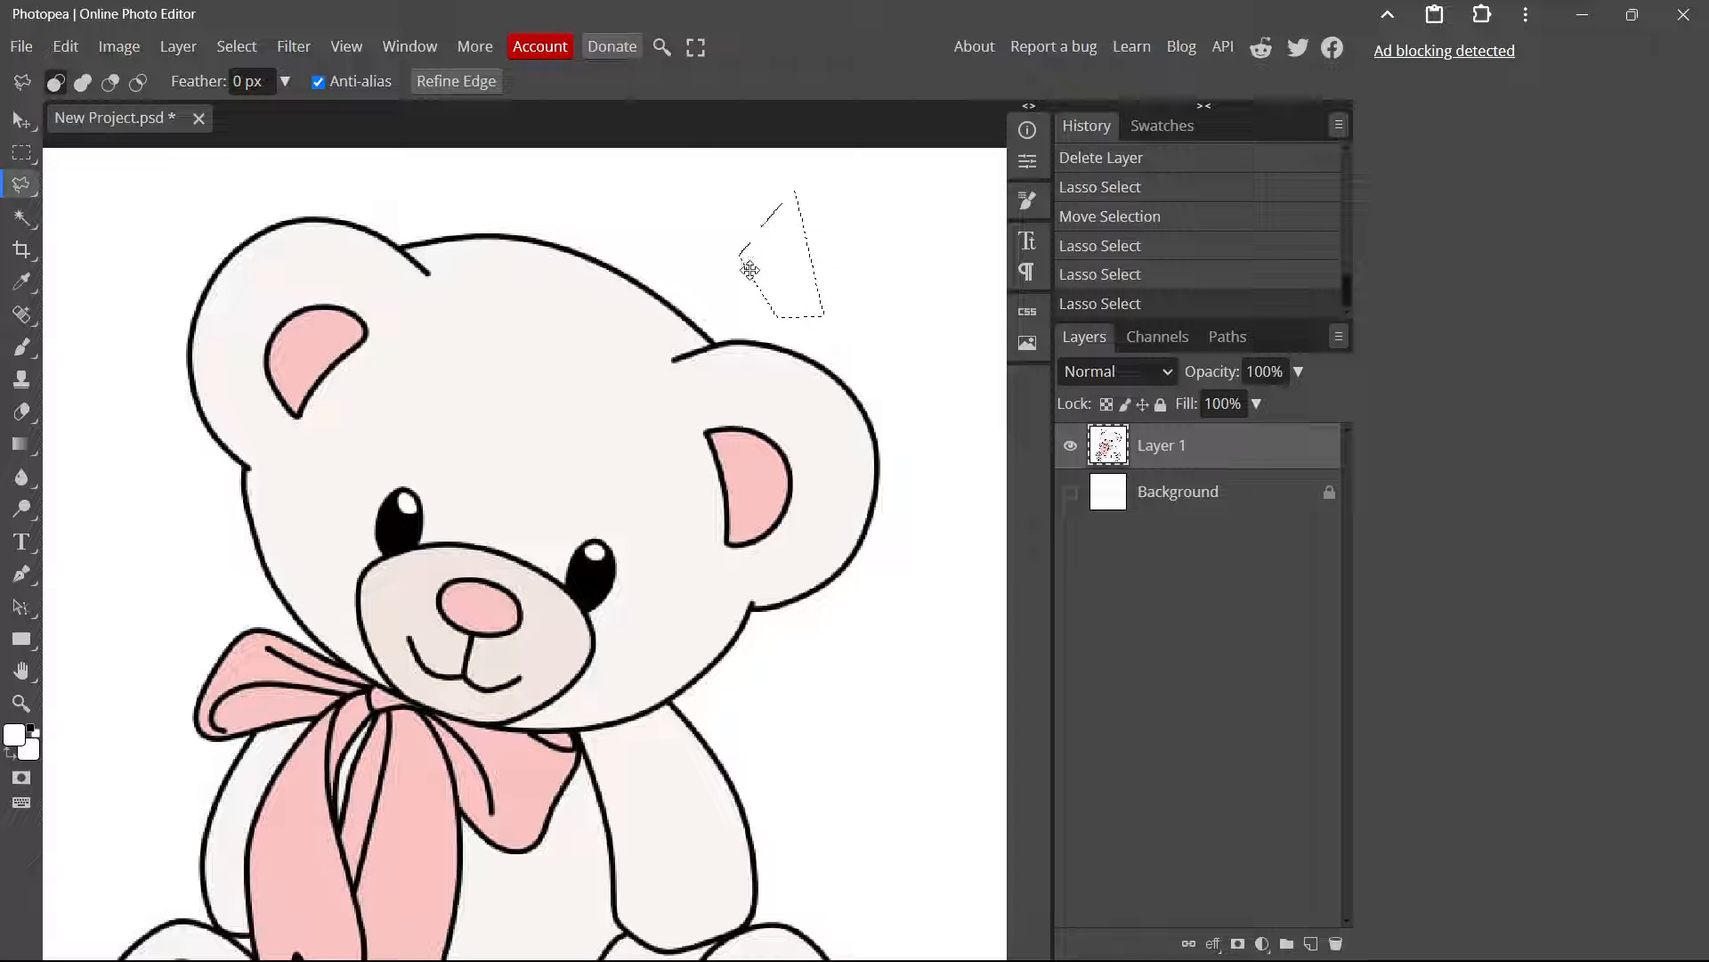
left_click_drag(747, 259, 767, 268)
left_click(770, 283)
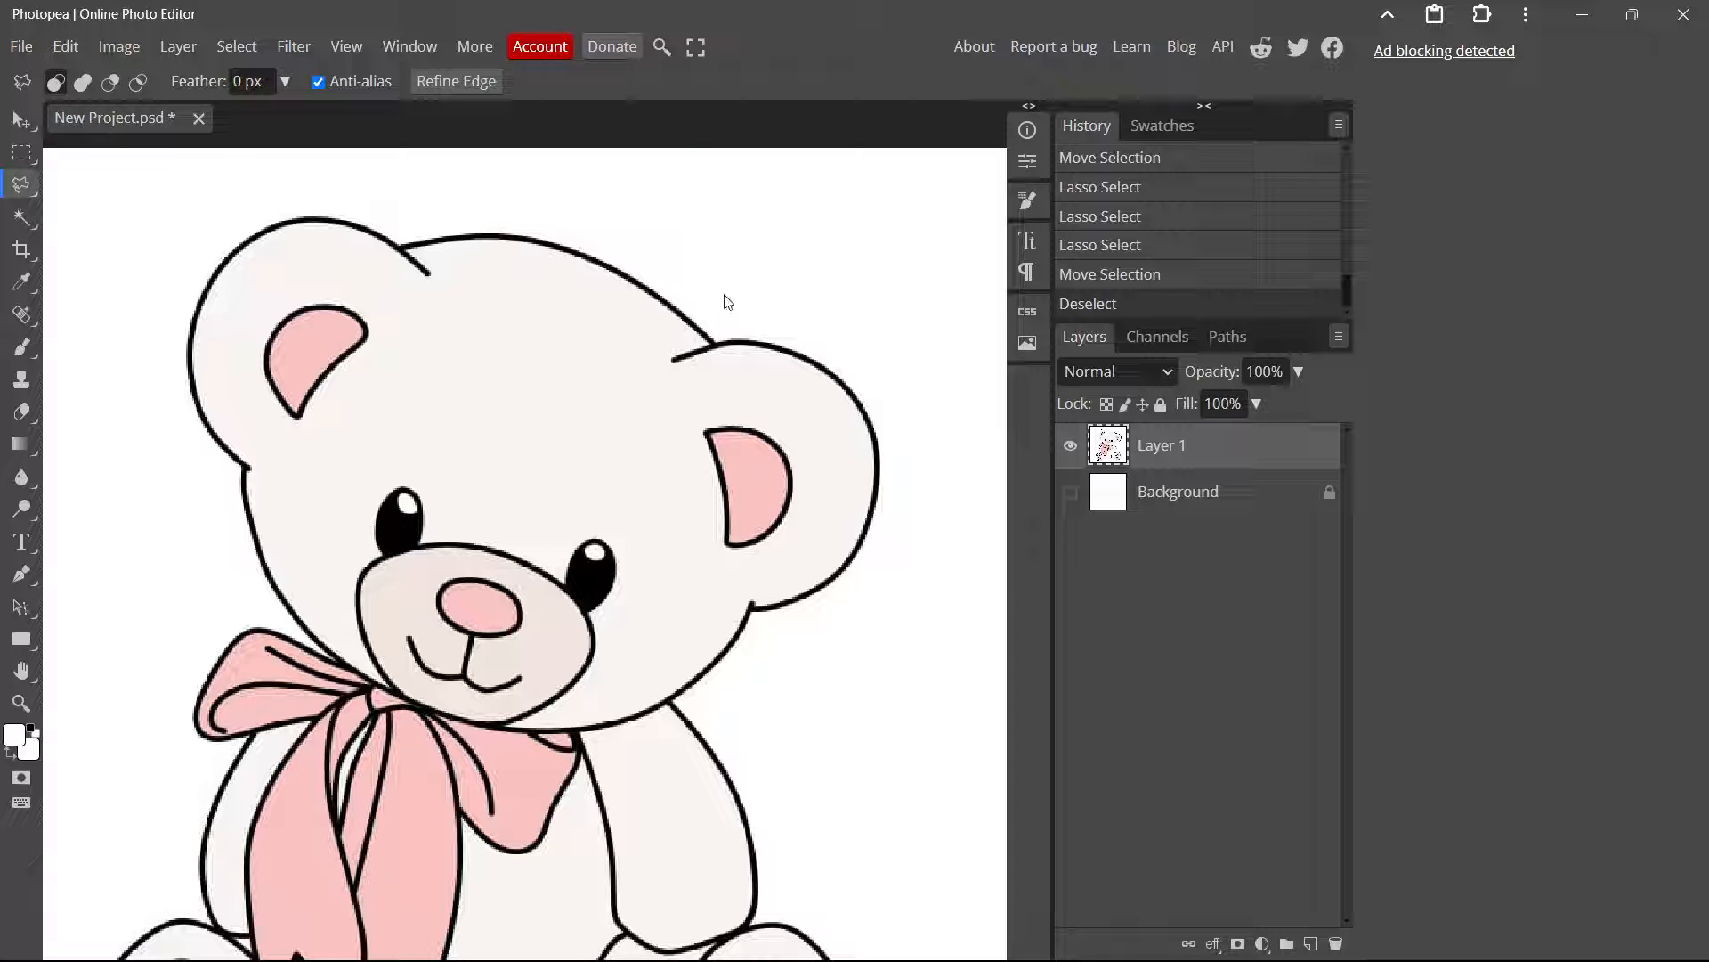
Draw a rough closed Polygonal Lasso selection around the bear's whole head, and deselect it
left_click(642, 221)
left_click(804, 354)
left_click(864, 490)
left_click(847, 688)
left_click(746, 735)
left_click(590, 729)
left_click(418, 669)
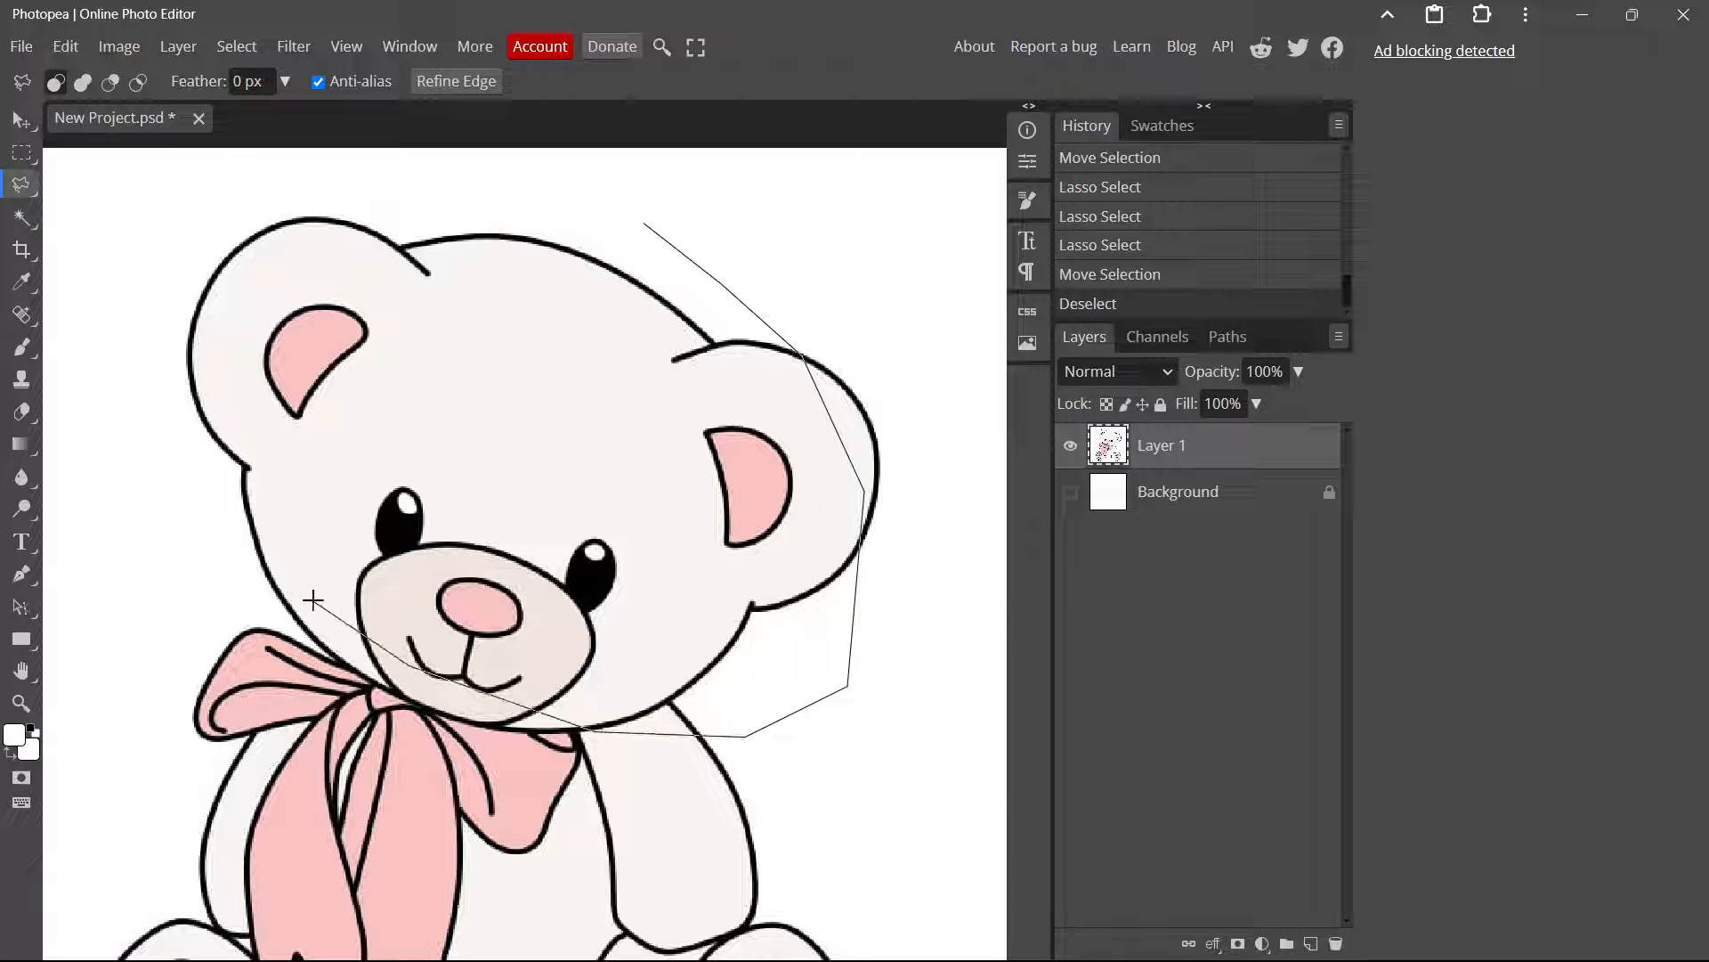
left_click(313, 599)
left_click(153, 427)
left_click(145, 276)
left_click(212, 192)
left_click(337, 165)
left_click(547, 194)
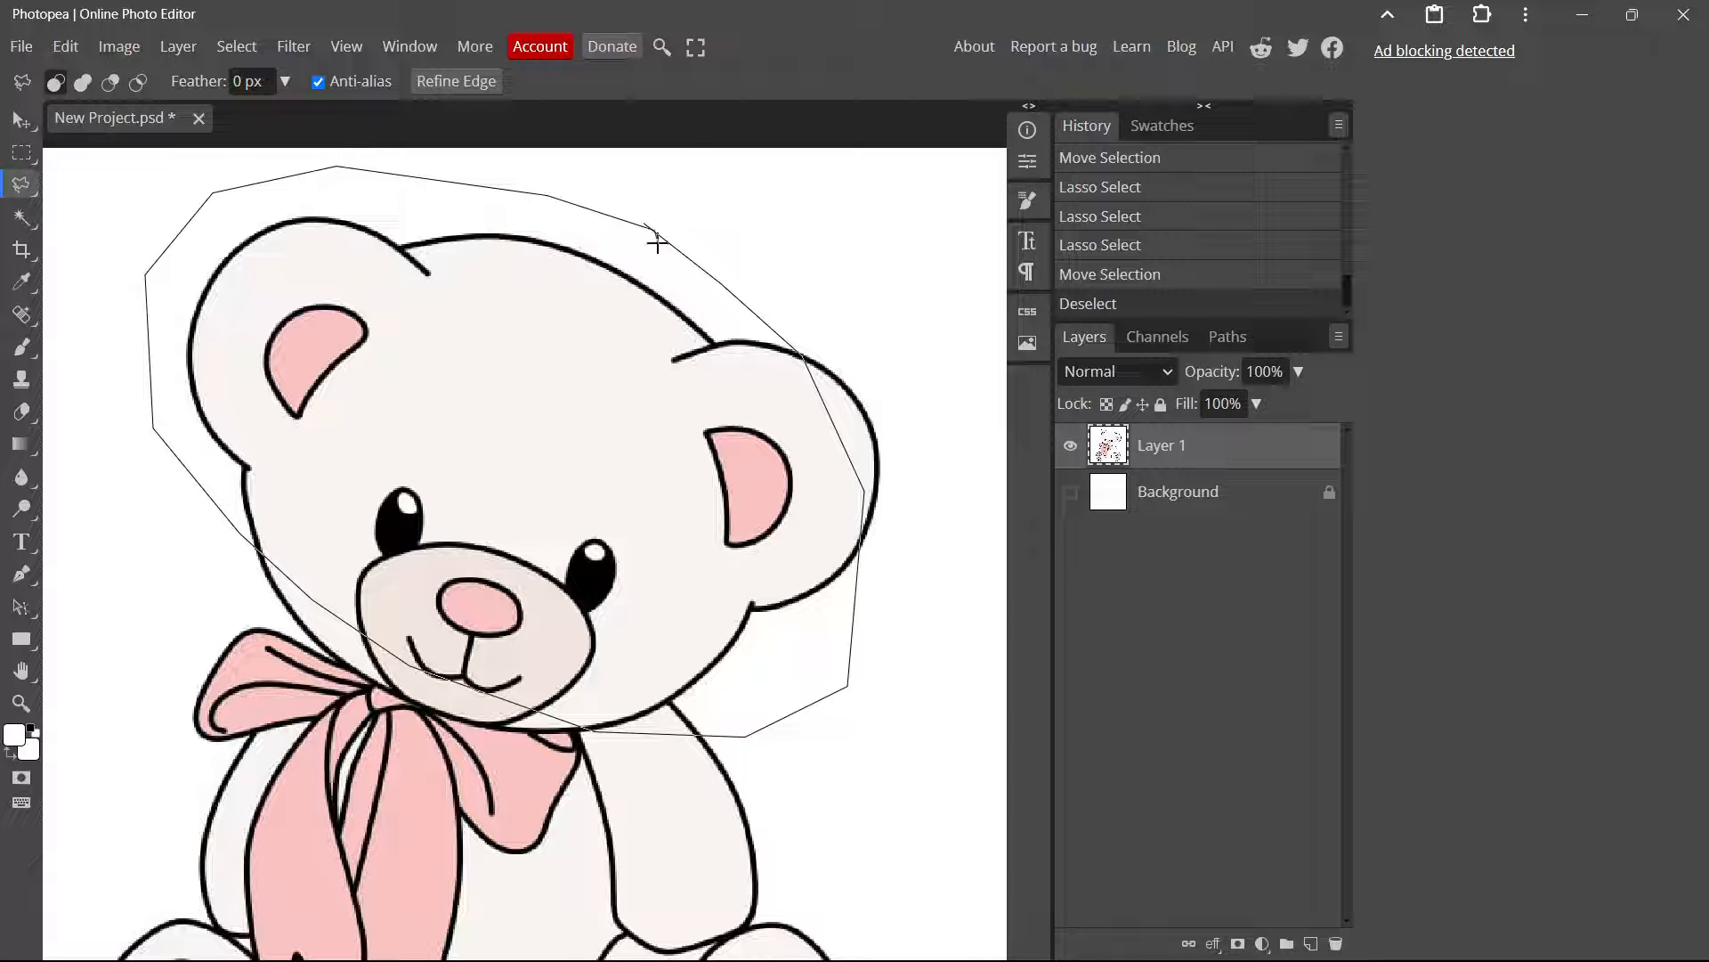
left_click(657, 242)
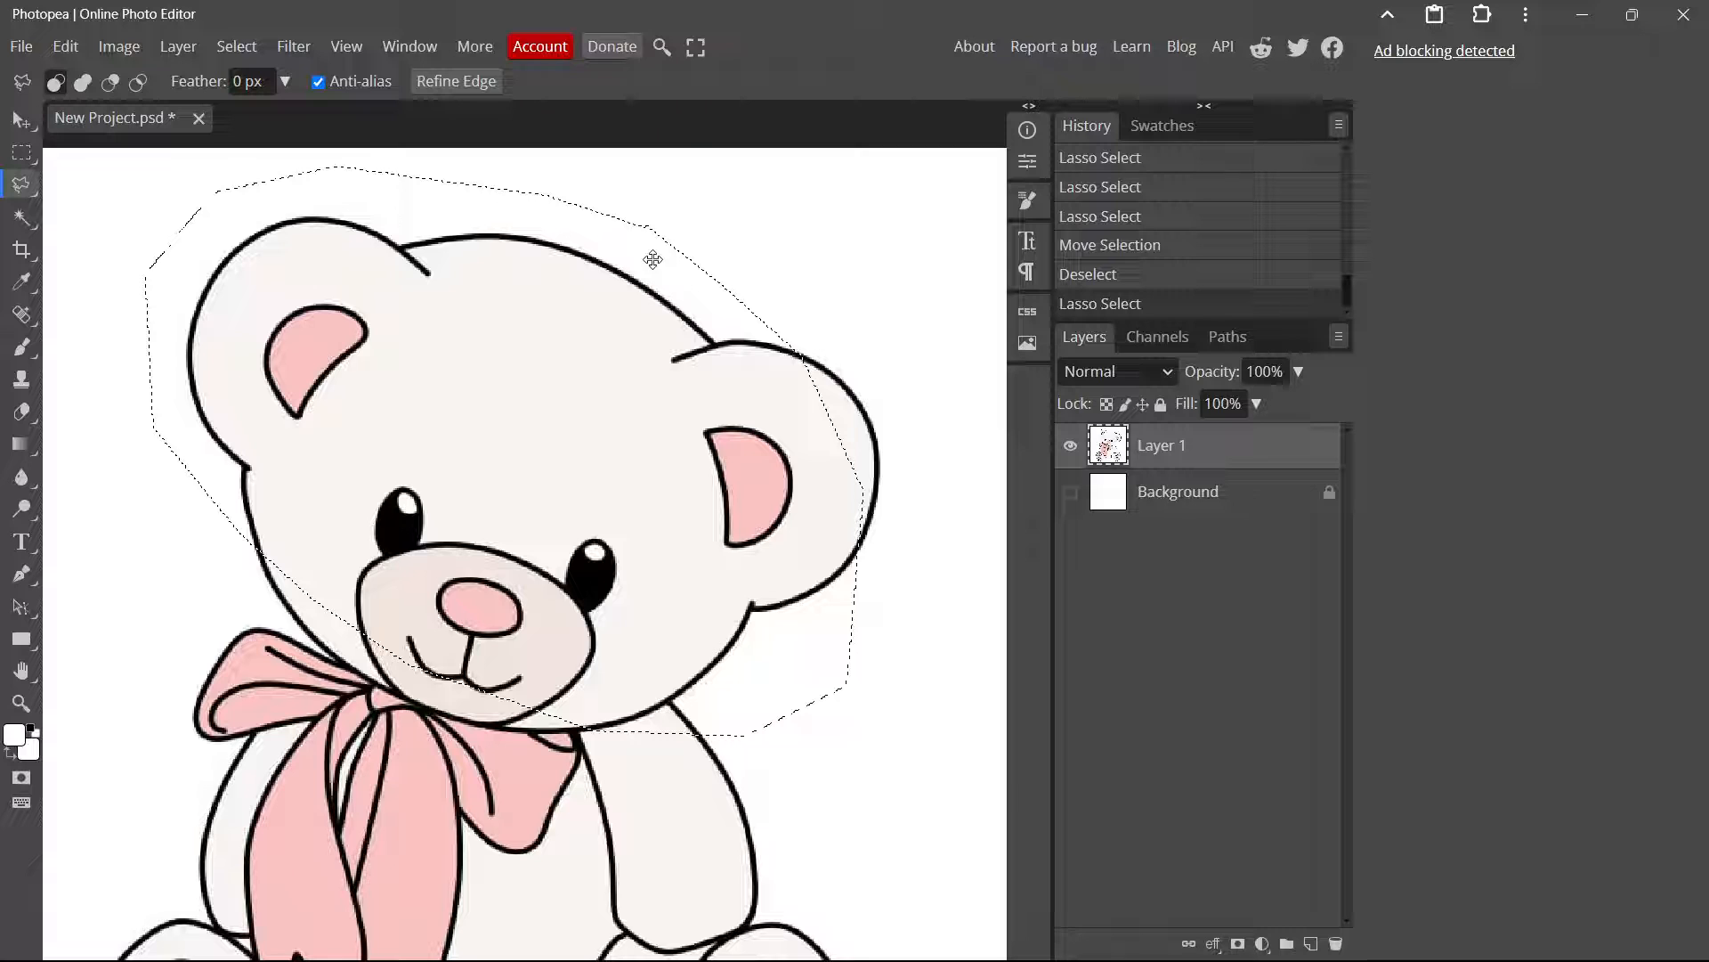
left_click(655, 264)
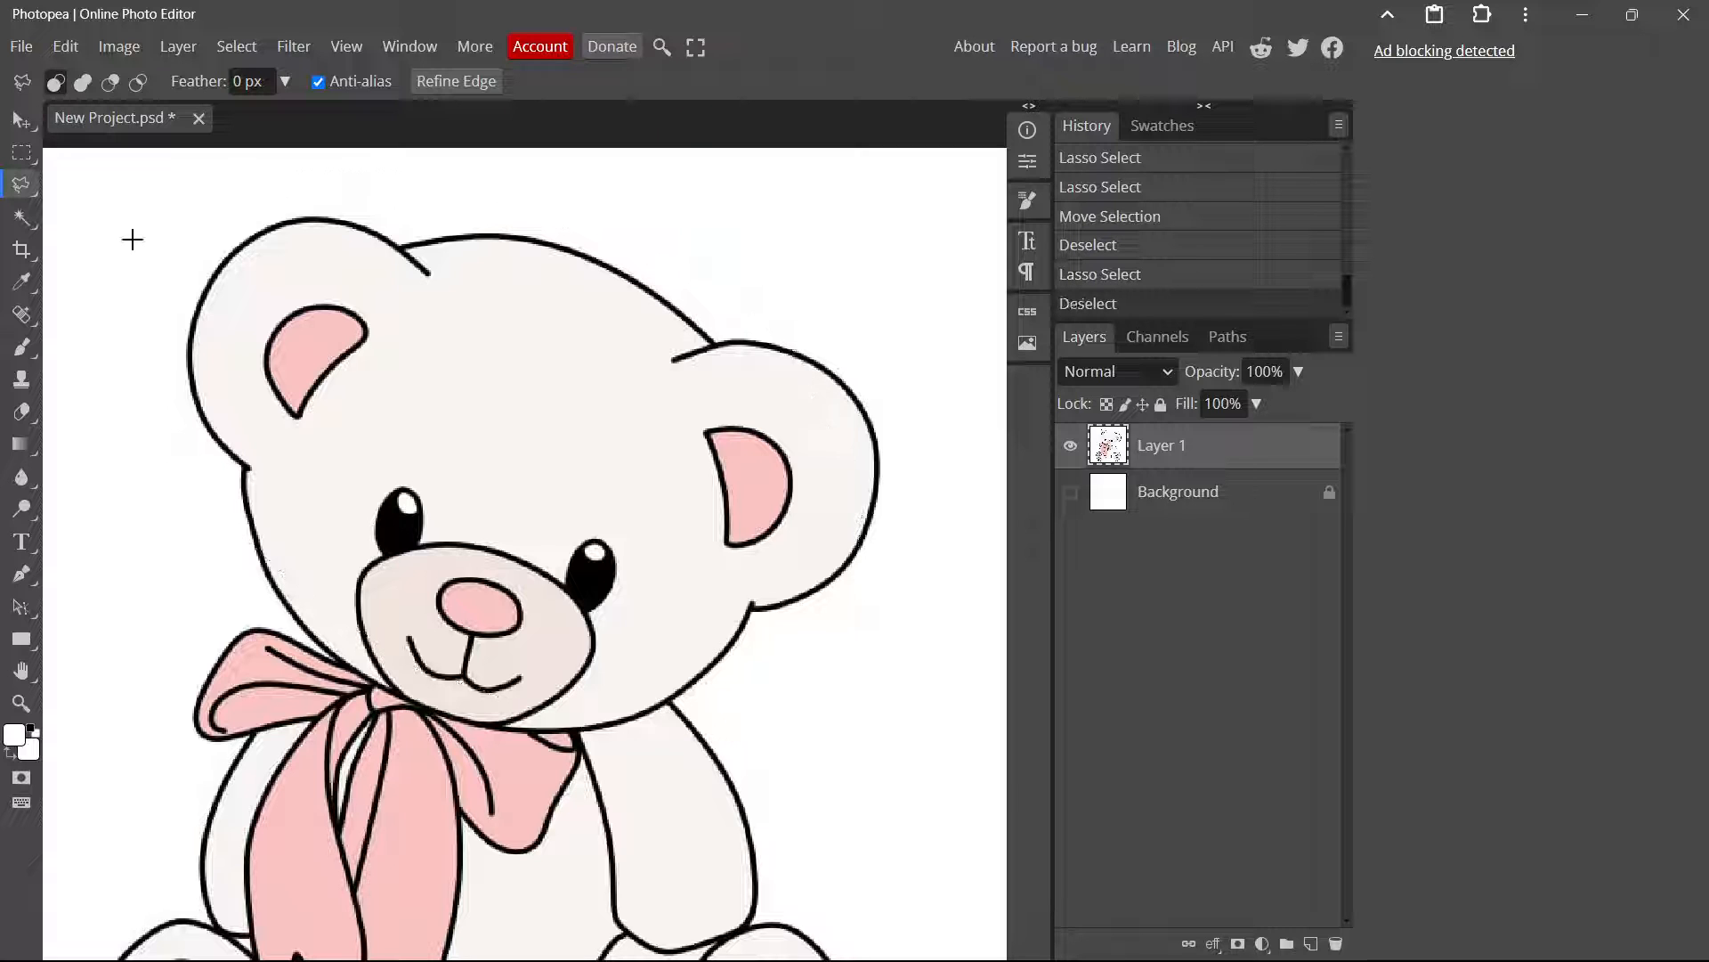
Trace the bear's head outline with the Magnetic Lasso and copy the selected head onto a new layer
left_click(16, 187)
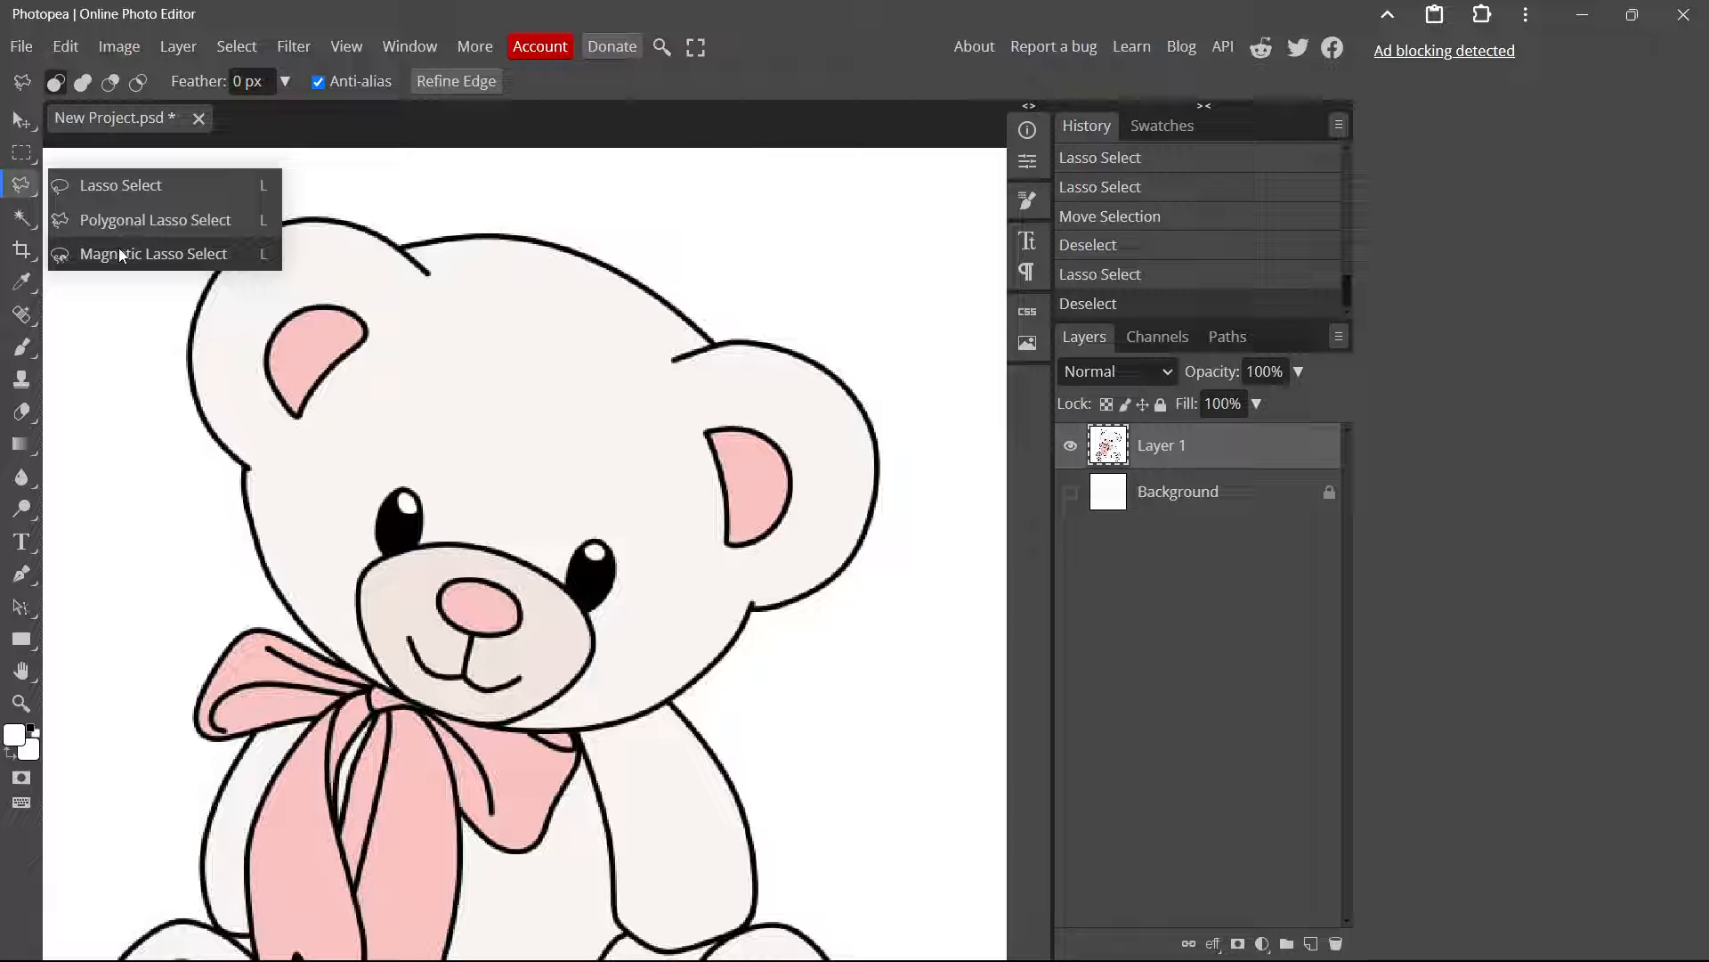
left_click(145, 253)
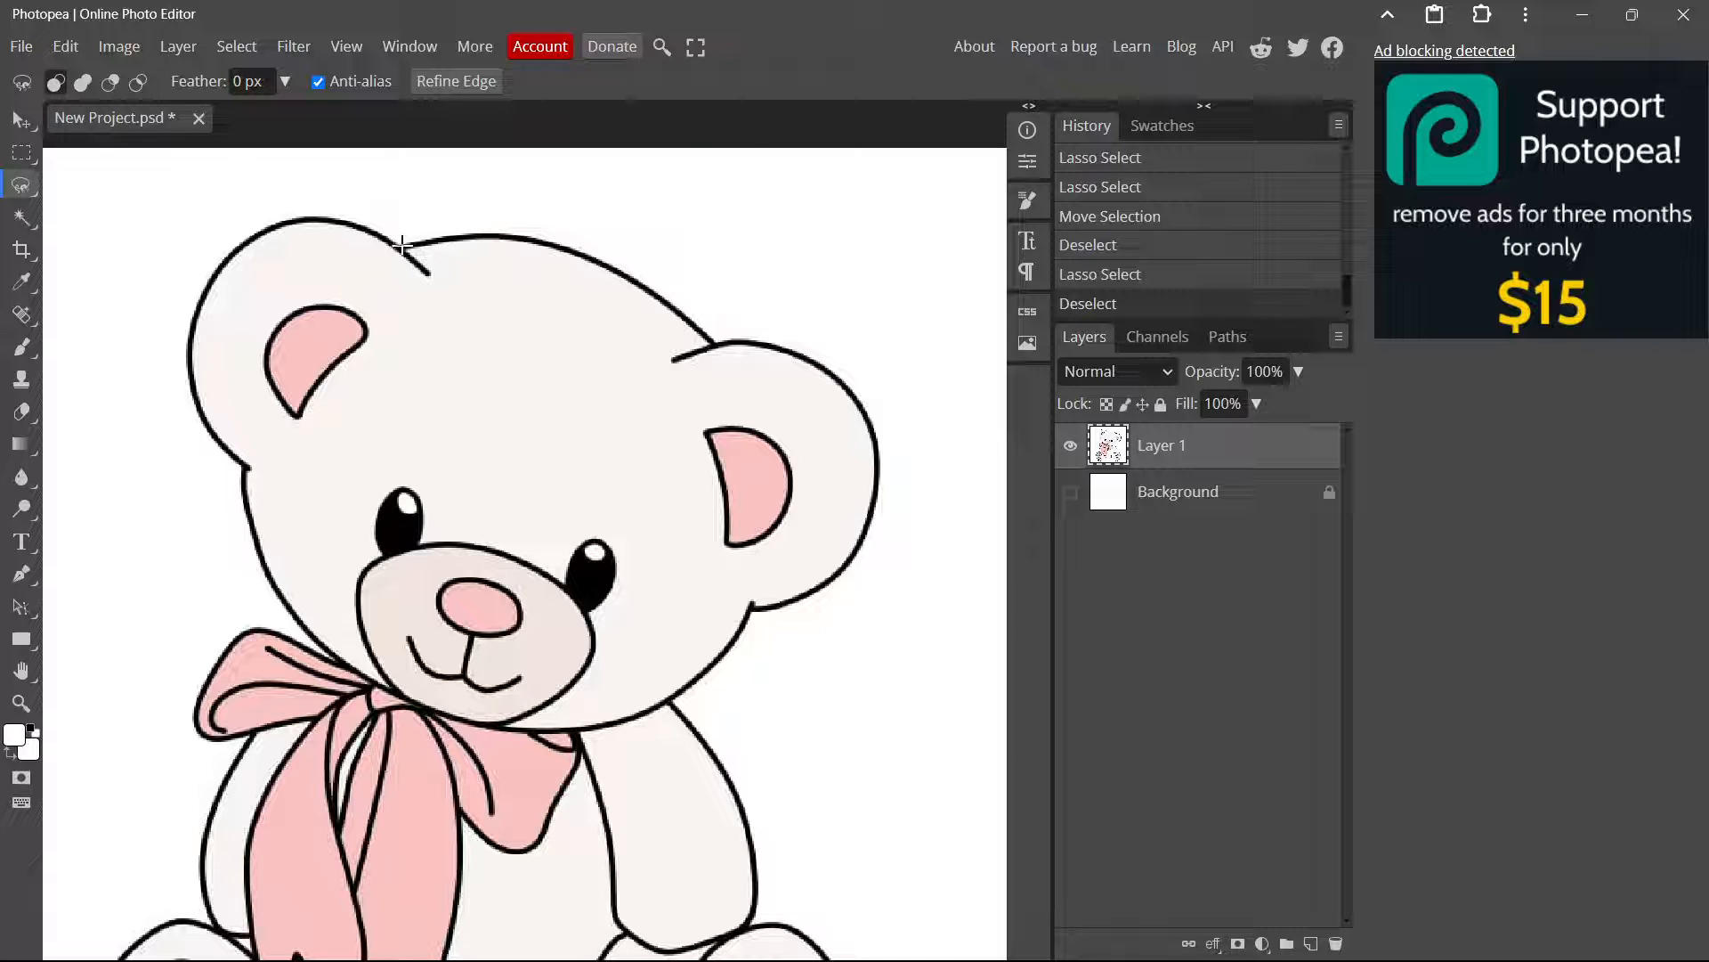
left_click(435, 239)
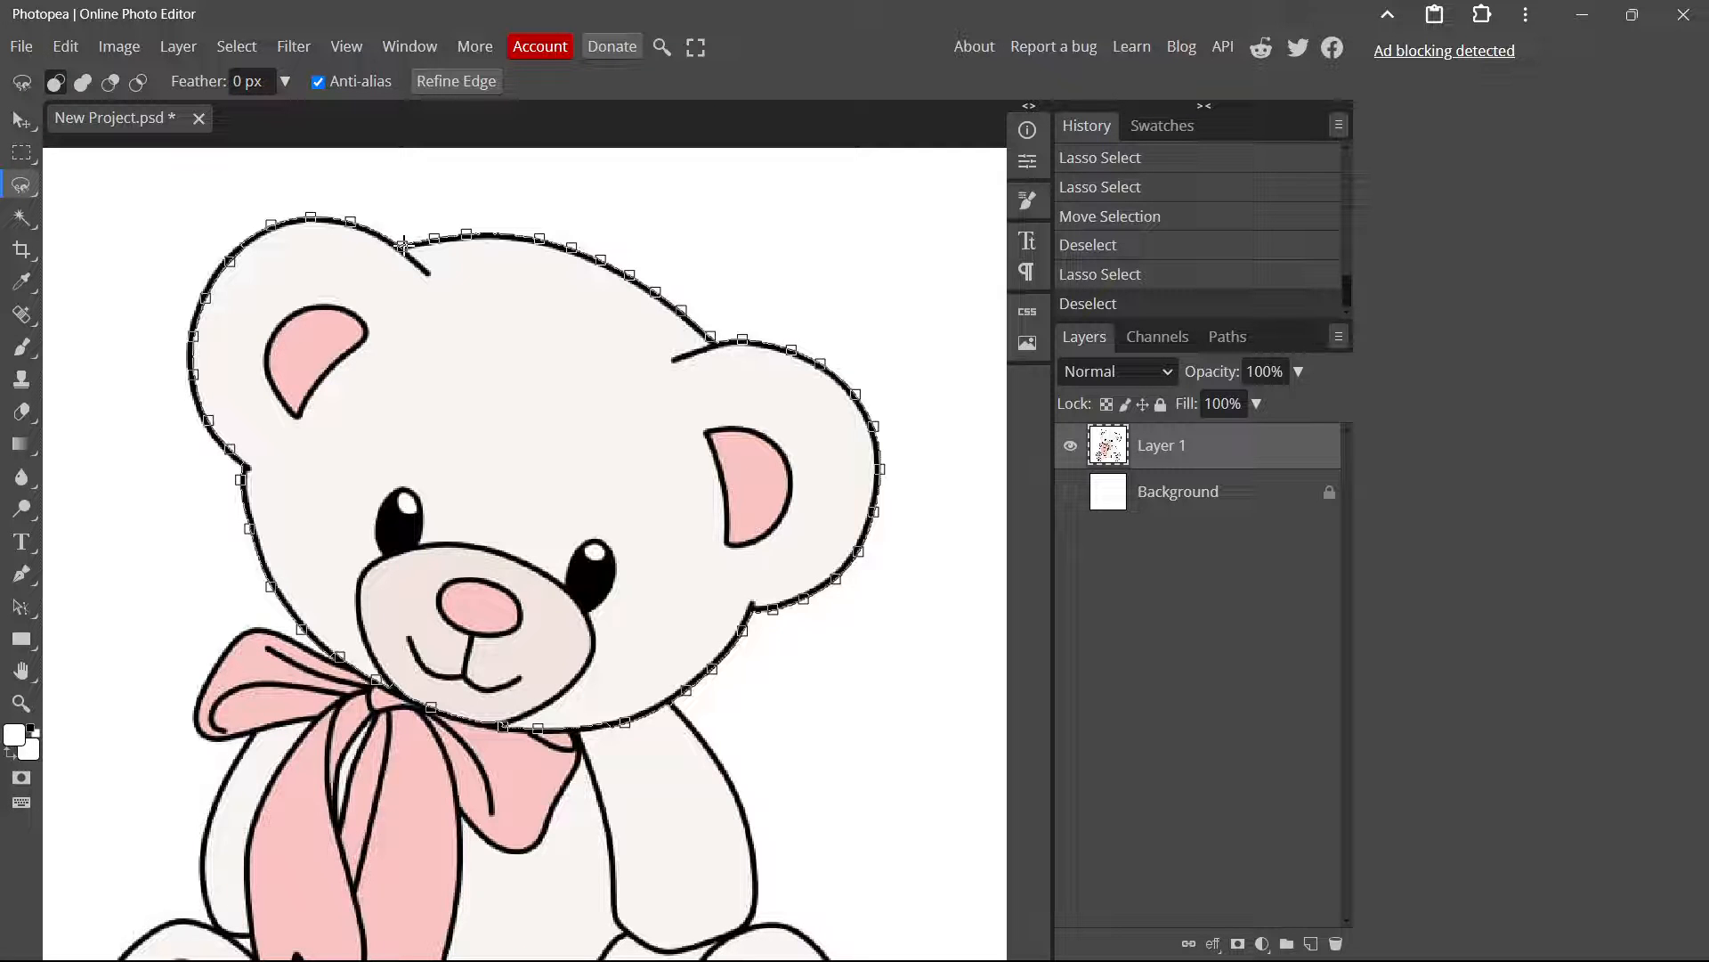
left_click(403, 242)
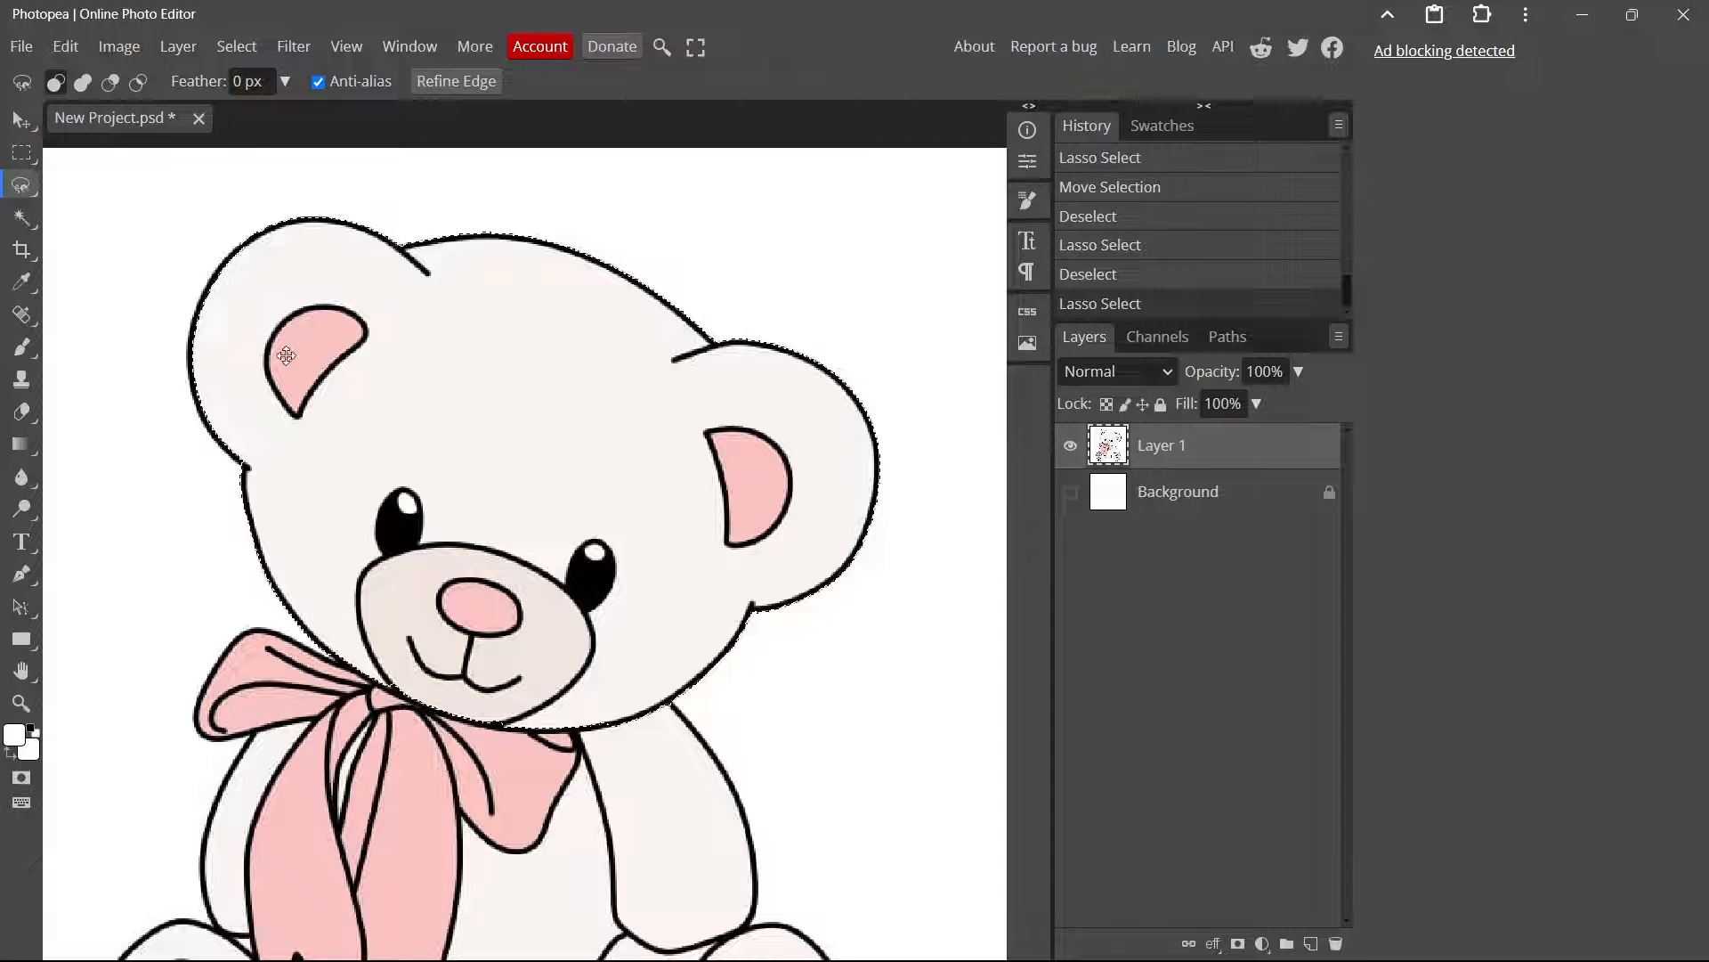
key("ctrl+c")
key("ctrl+v")
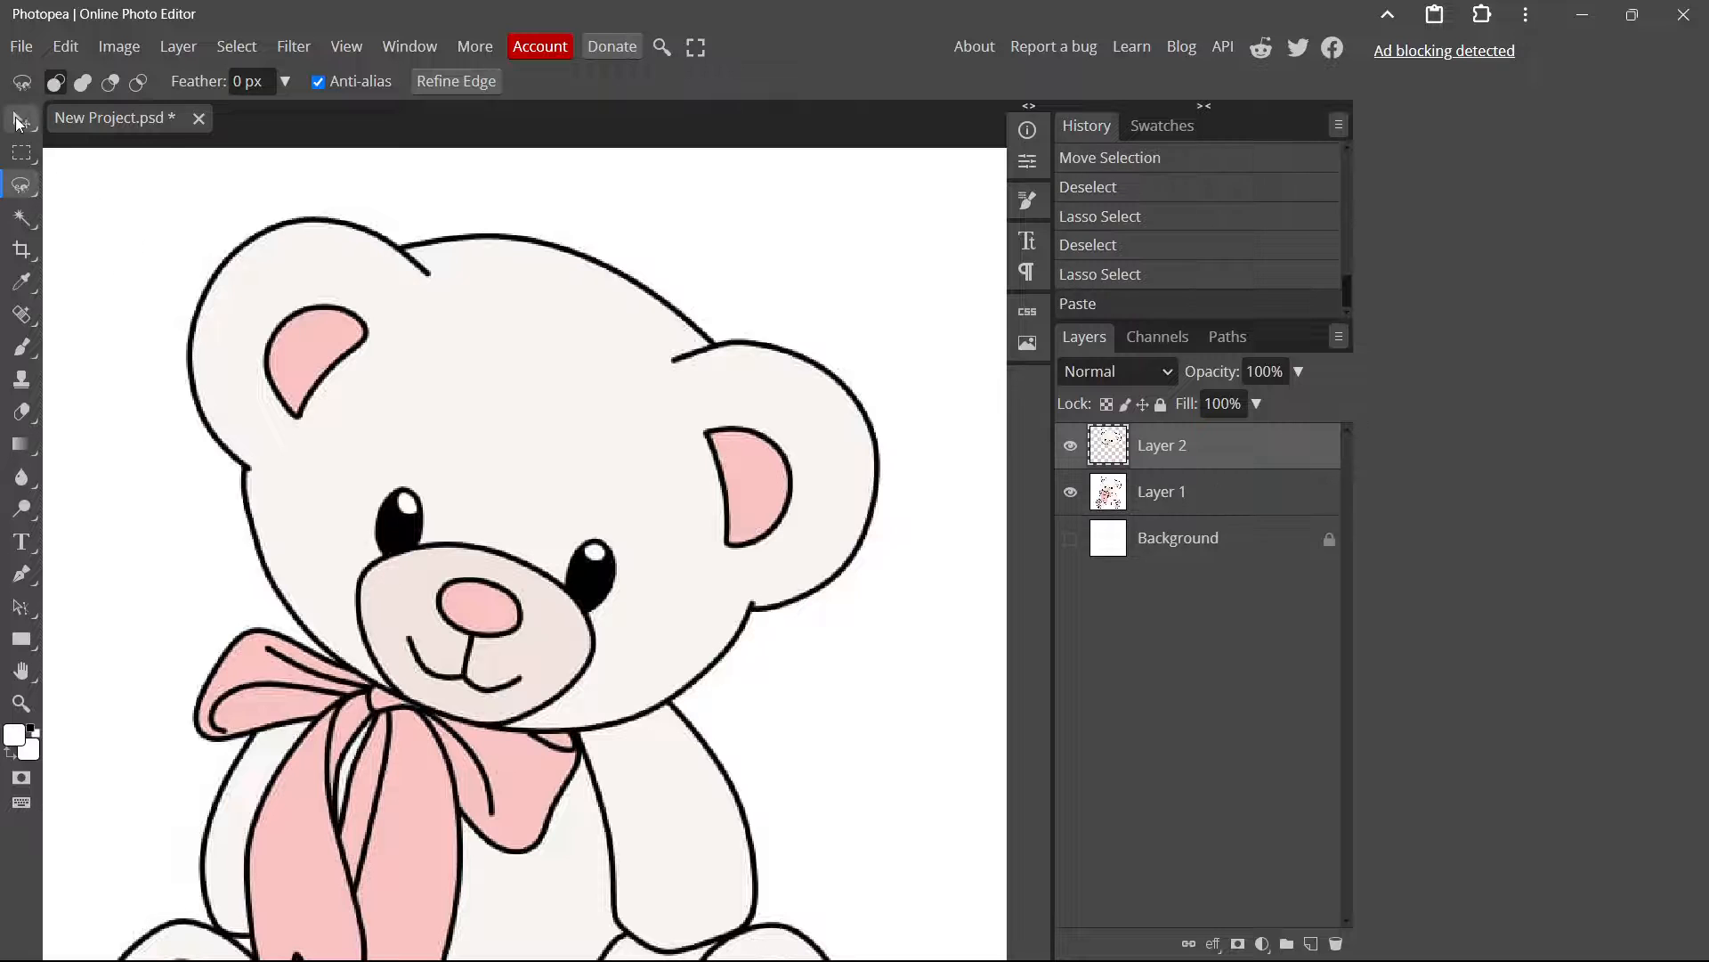
Try moving the pasted head to the right of the original, and undo the move
left_click(20, 119)
left_click_drag(432, 342, 630, 371)
key("ctrl+z")
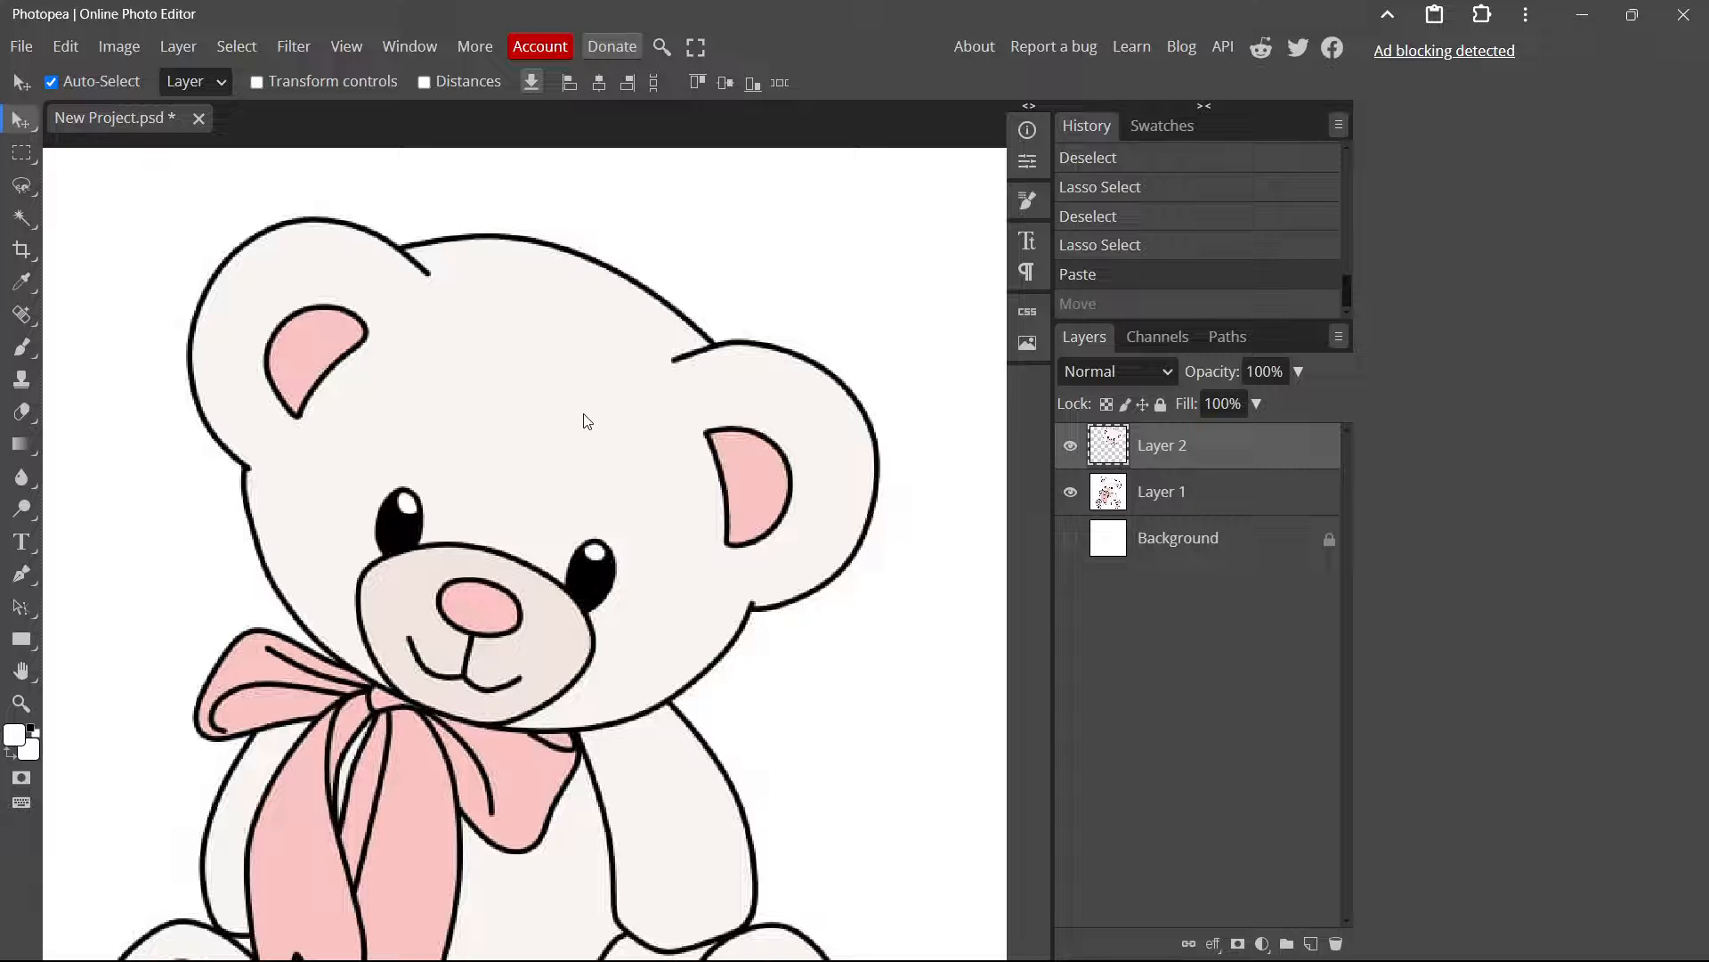
scroll(405, 473, "down", 5)
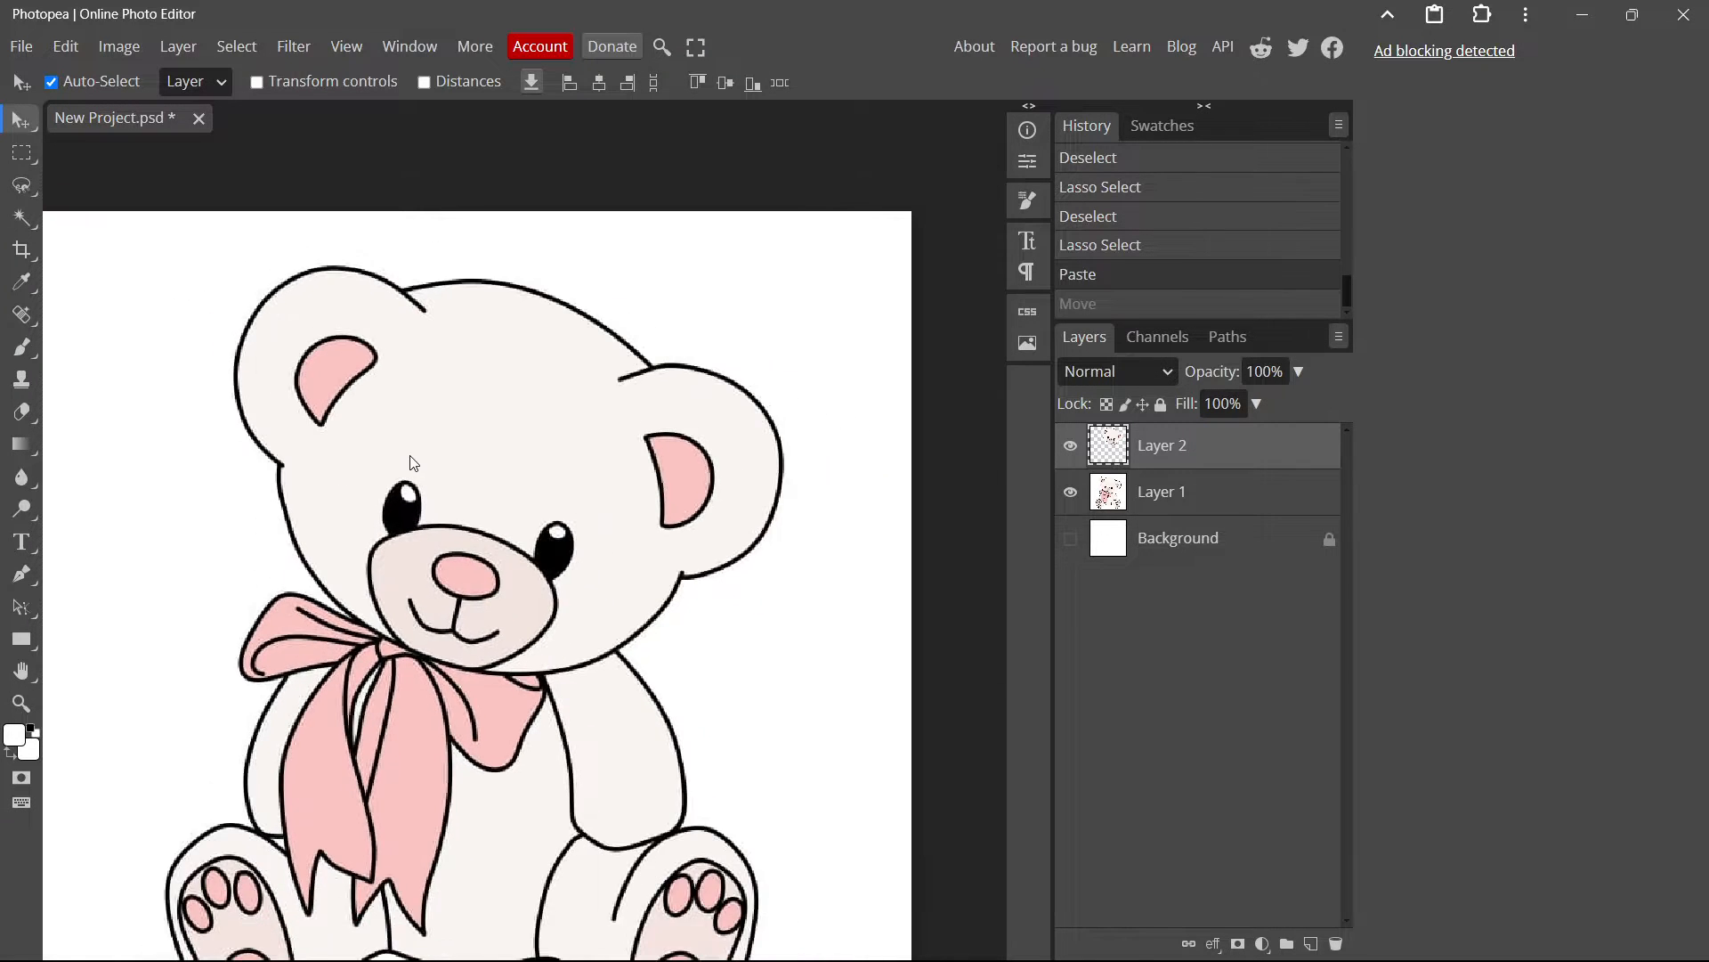